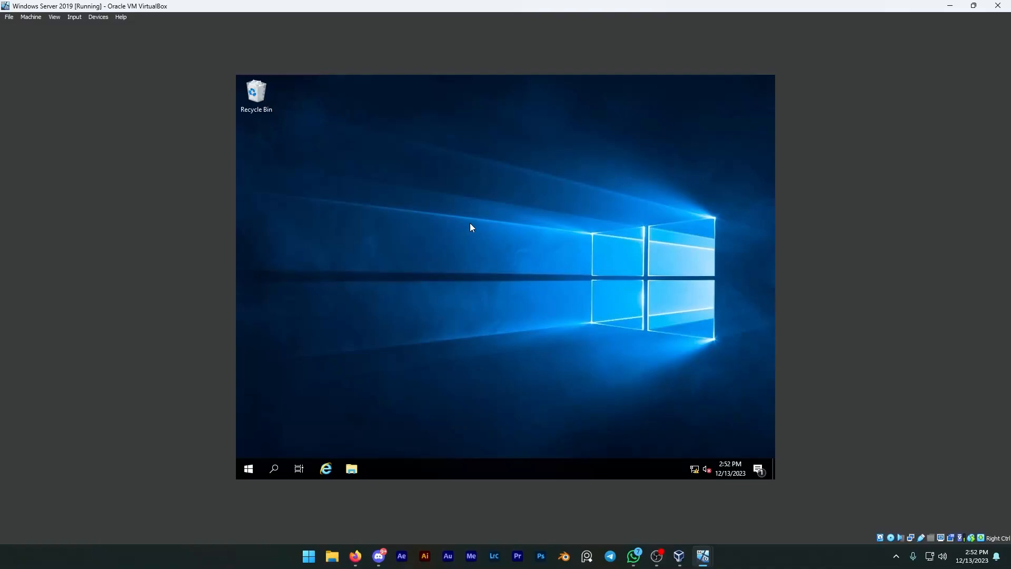
Open Server Manager, dismiss the Windows Admin Center notice, and start adding roles and features.
key("super")
type("ser")
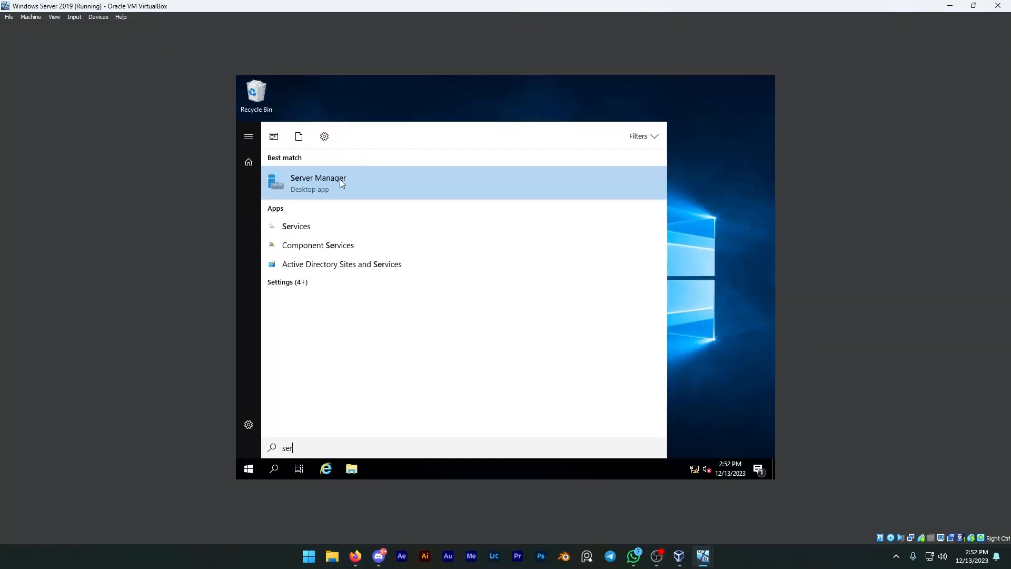
left_click(340, 179)
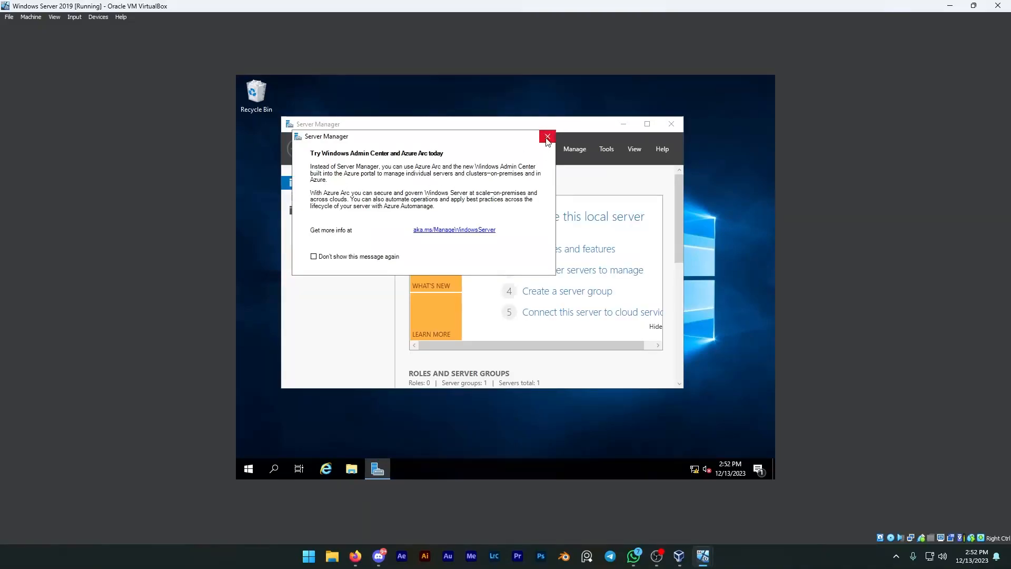
left_click(548, 137)
left_click(554, 251)
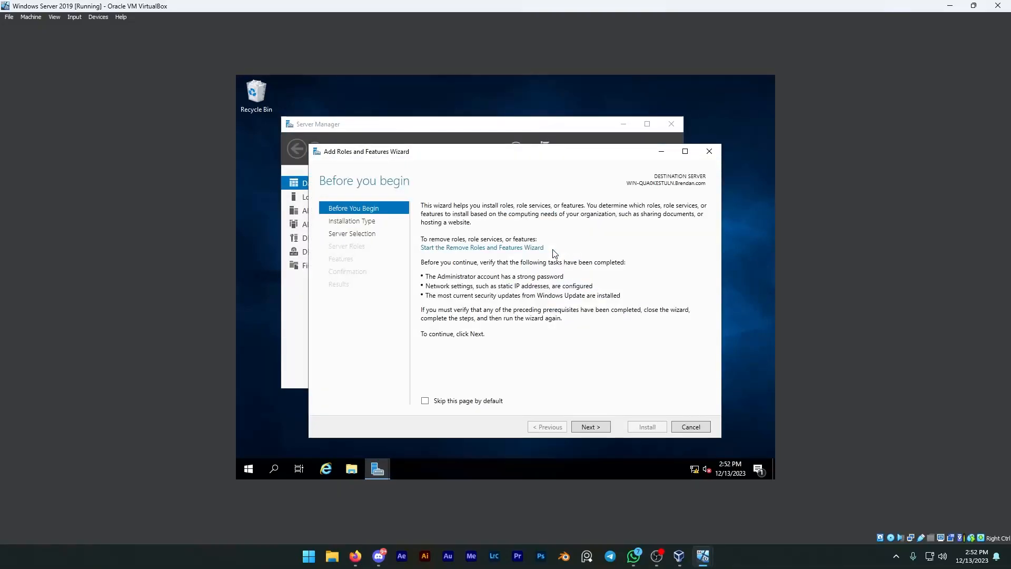
Choose role-based or feature-based installation with the local Windows Server 2019 machine from the server pool as destination.
left_click(590, 427)
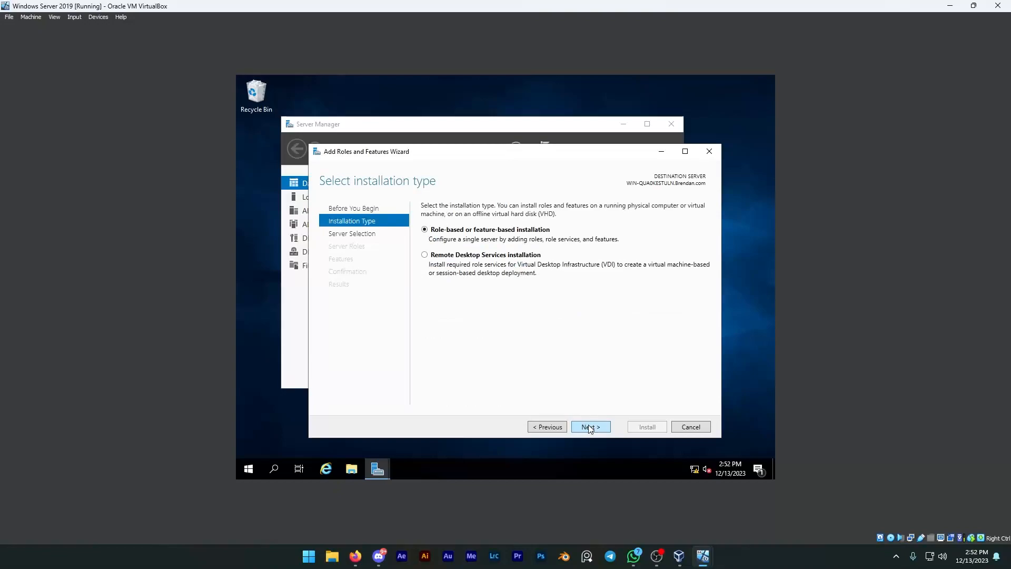
left_click(590, 427)
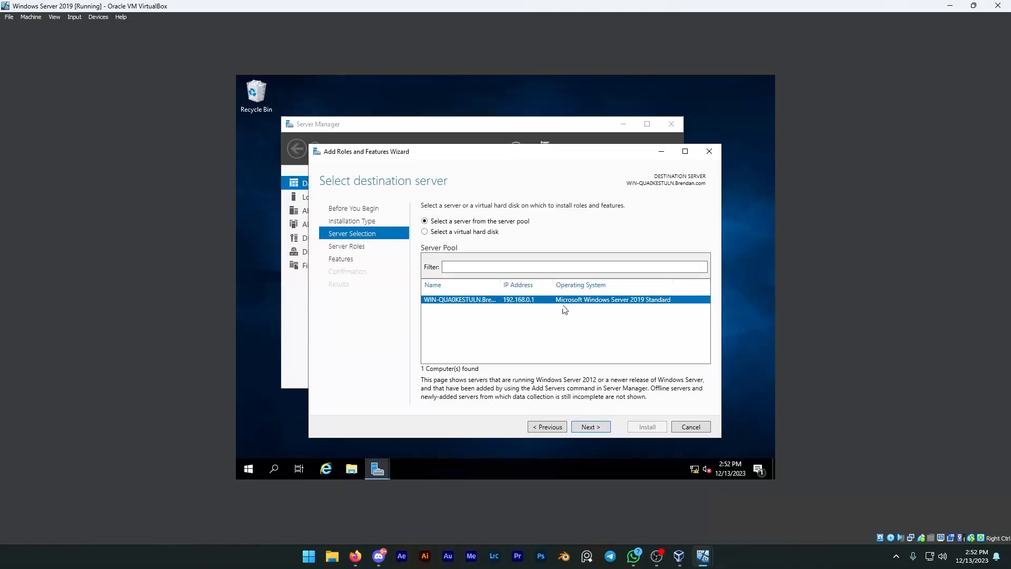
left_click(598, 427)
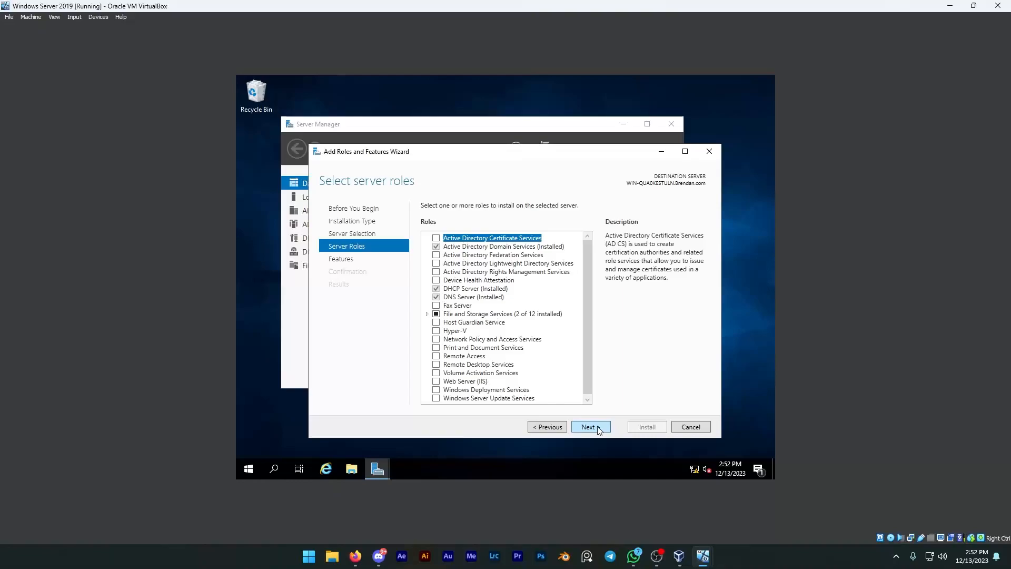
Select the Remote Access server role and proceed to its role services without adding extra features.
left_click(436, 357)
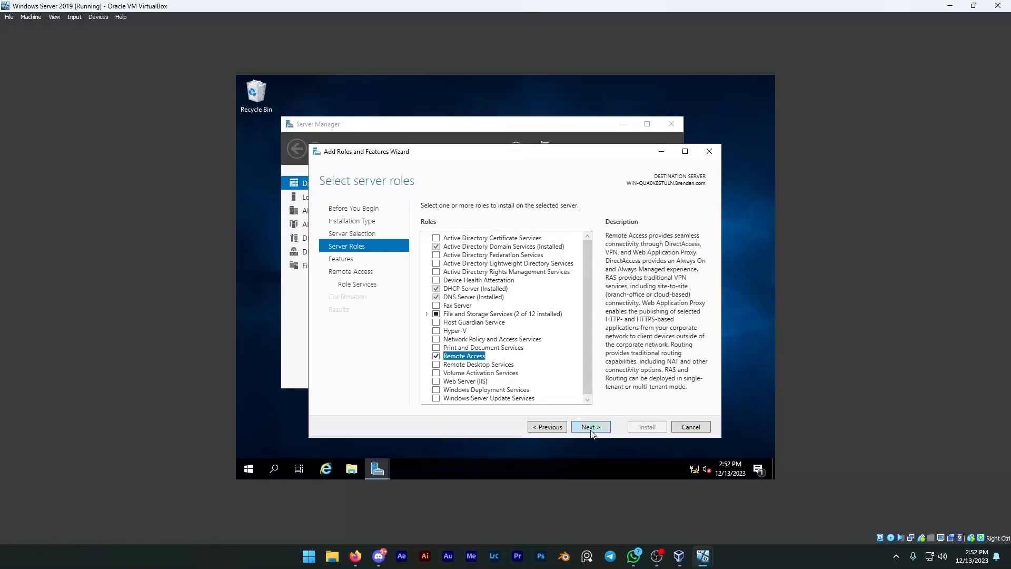
left_click(590, 427)
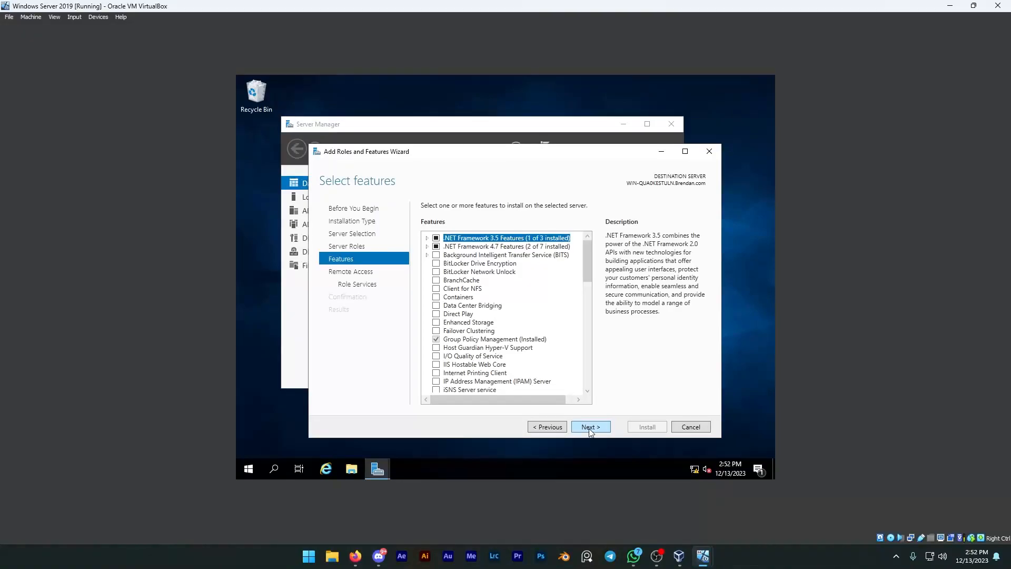
left_click(590, 427)
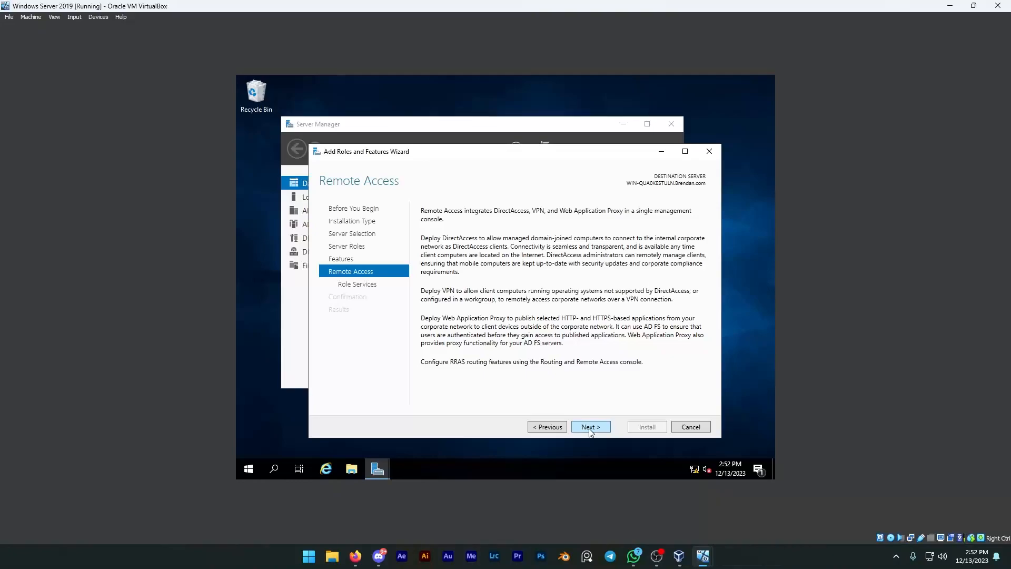
left_click(590, 427)
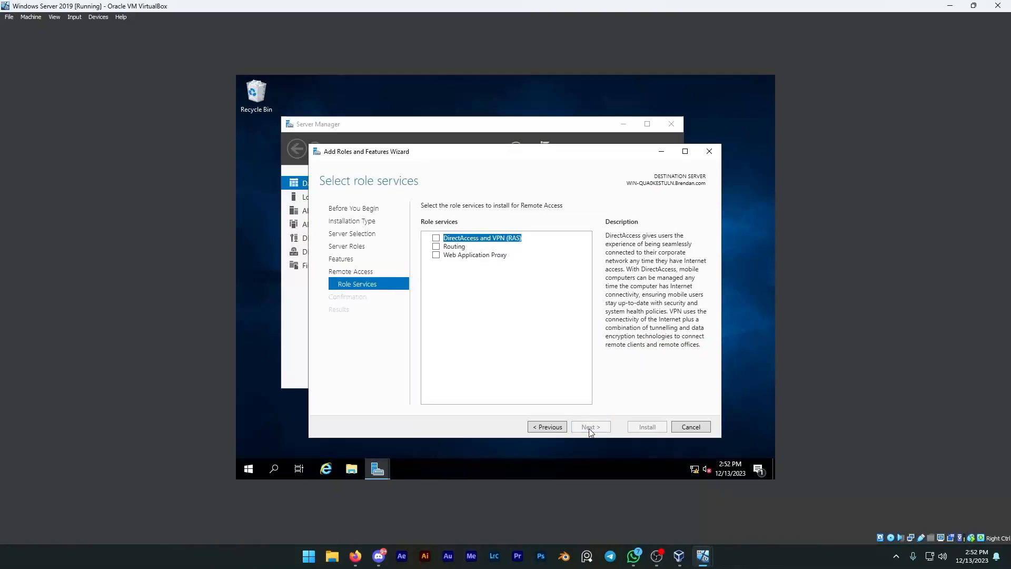
Include the DirectAccess and VPN (RAS) role service with its required features, keeping the default Web Server (IIS) role services.
left_click(436, 238)
left_click(548, 385)
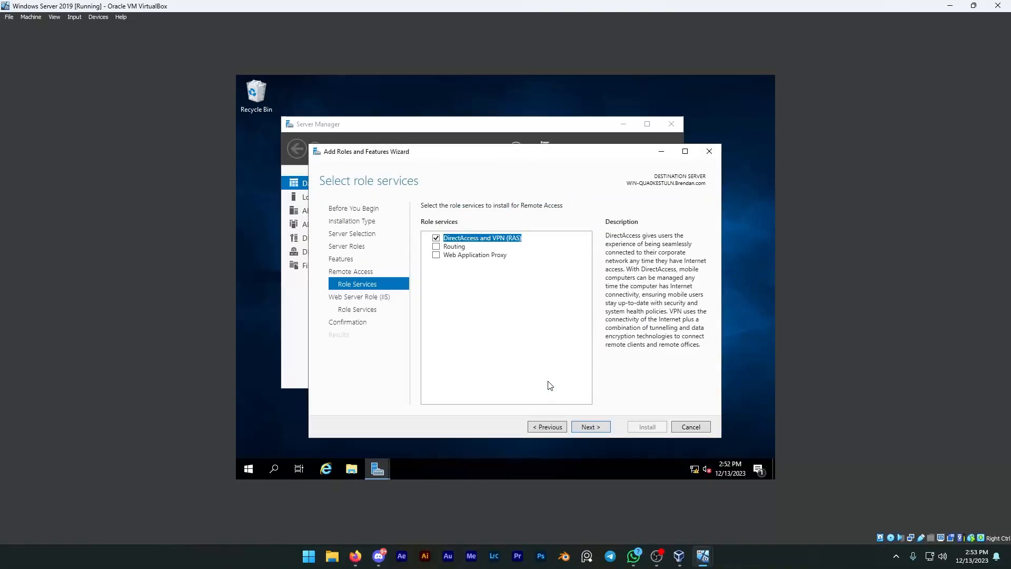
left_click(584, 428)
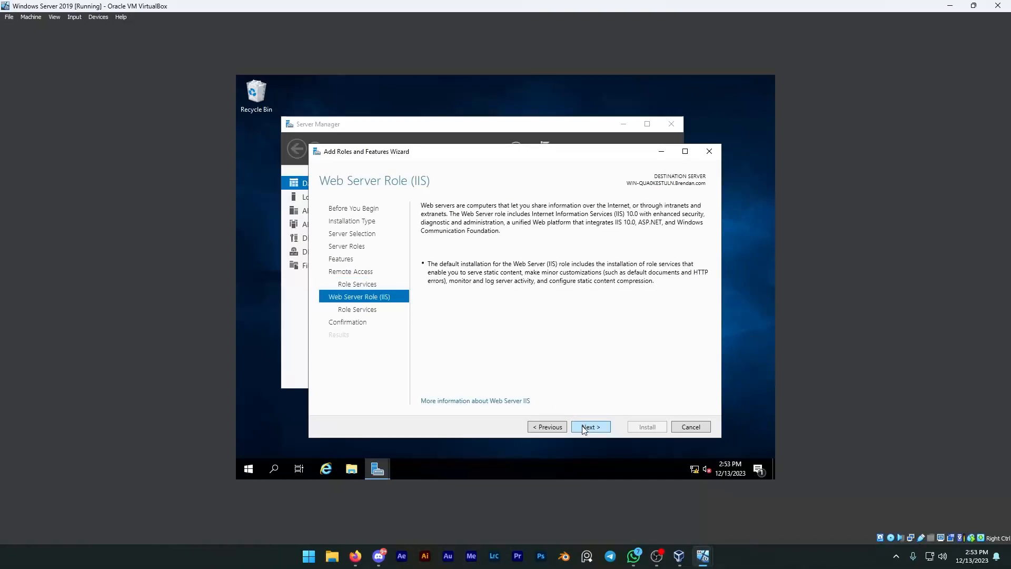
left_click(584, 428)
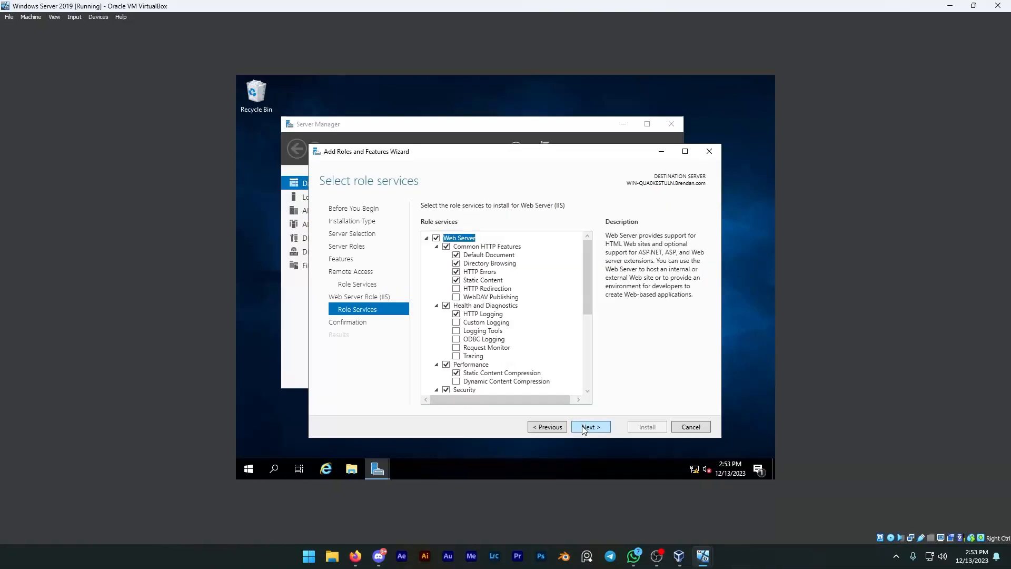
left_click(584, 428)
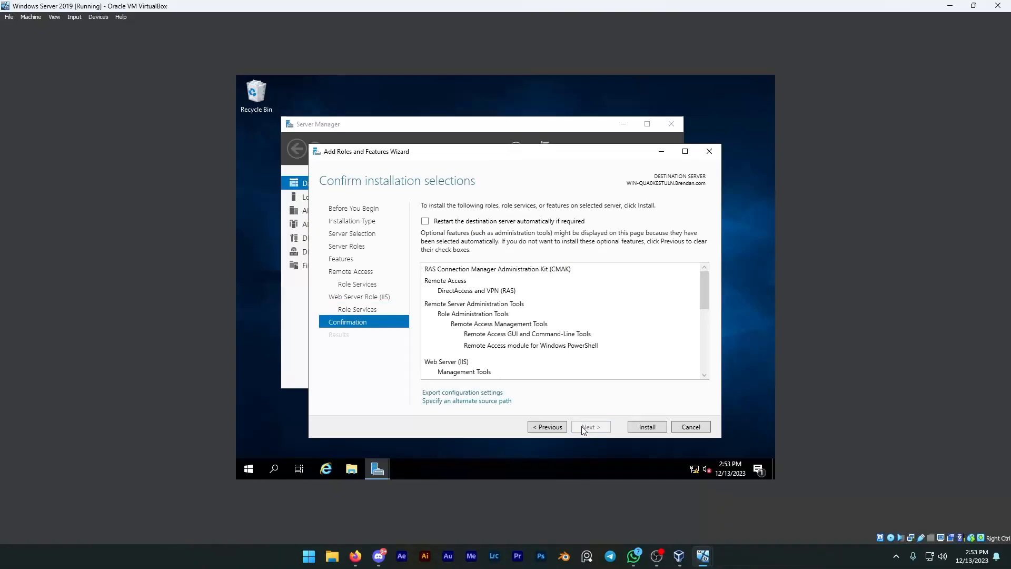
Allow automatic restart of the destination server, install the selected roles, and close the wizard once installation finishes.
left_click(432, 221)
left_click(545, 309)
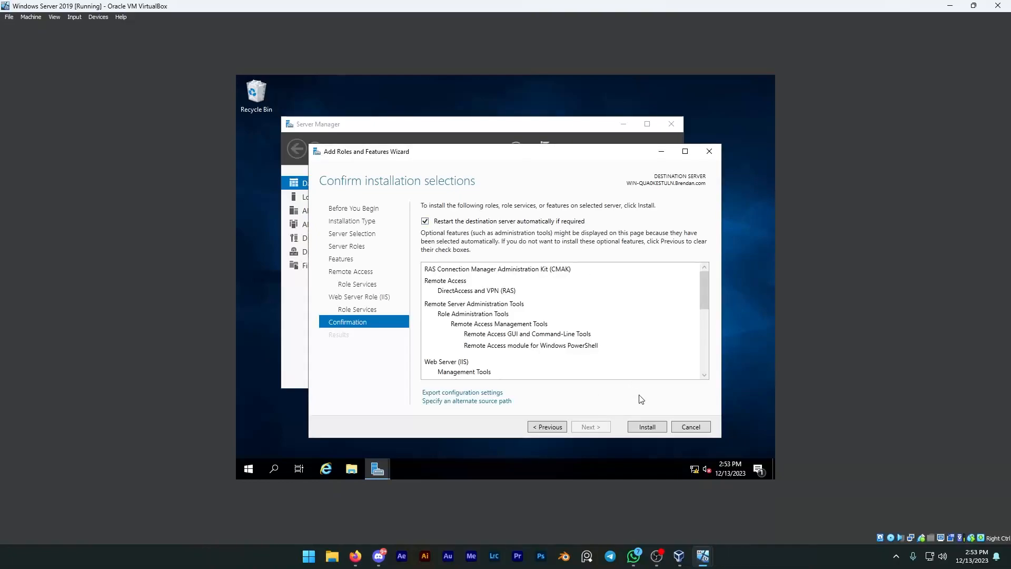
left_click(646, 430)
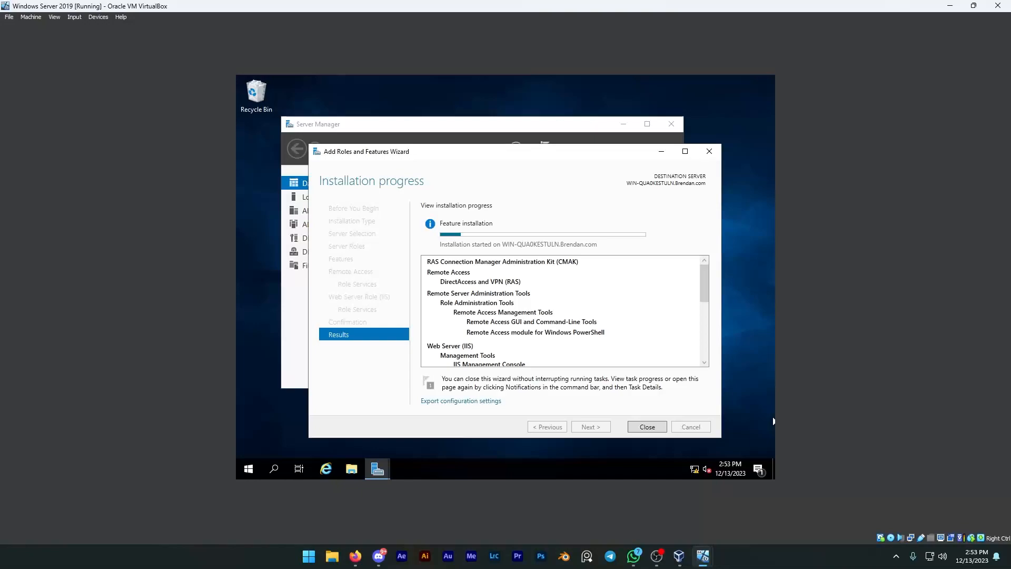
key("alt+Tab")
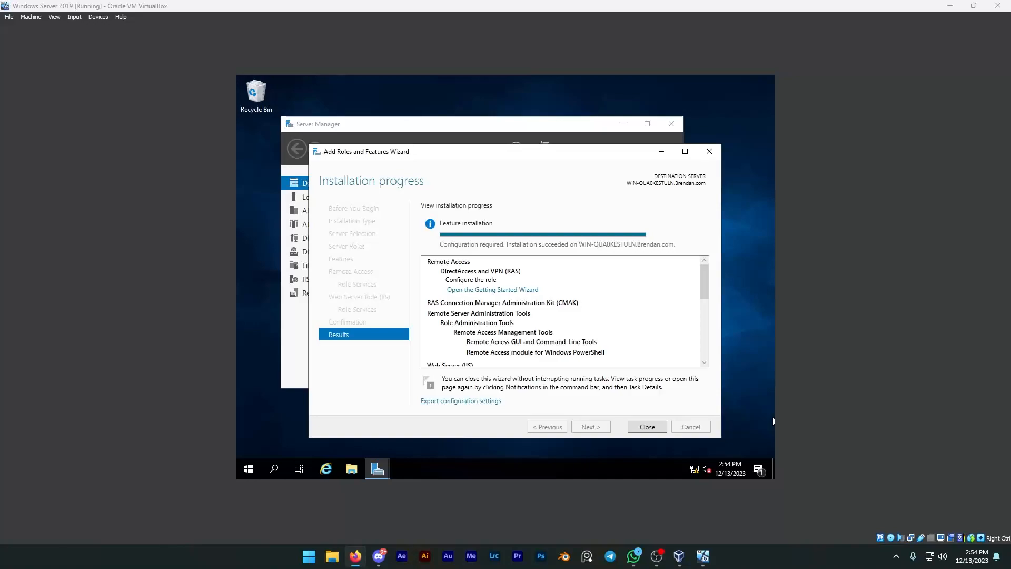
left_click(635, 422)
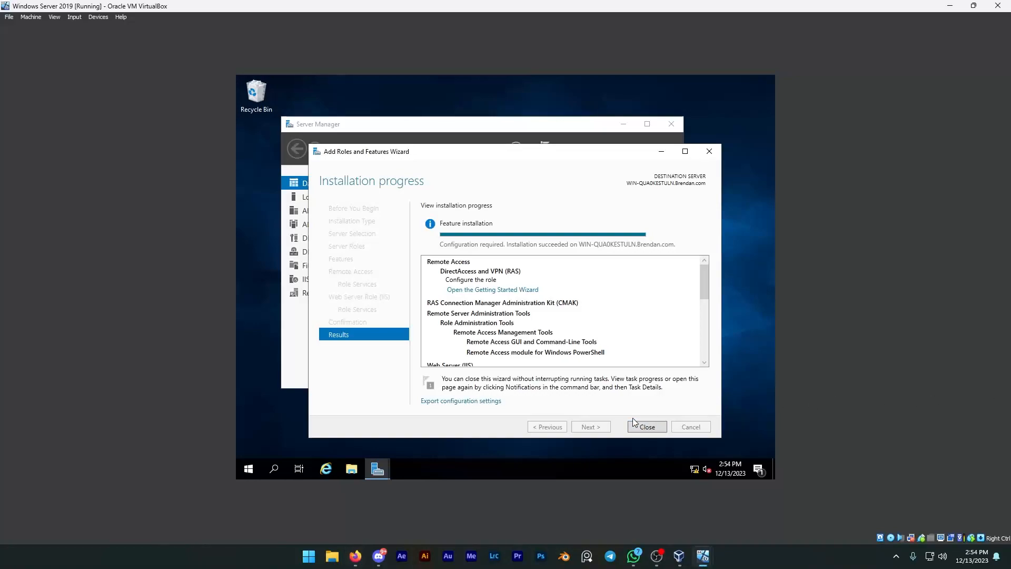
left_click(647, 427)
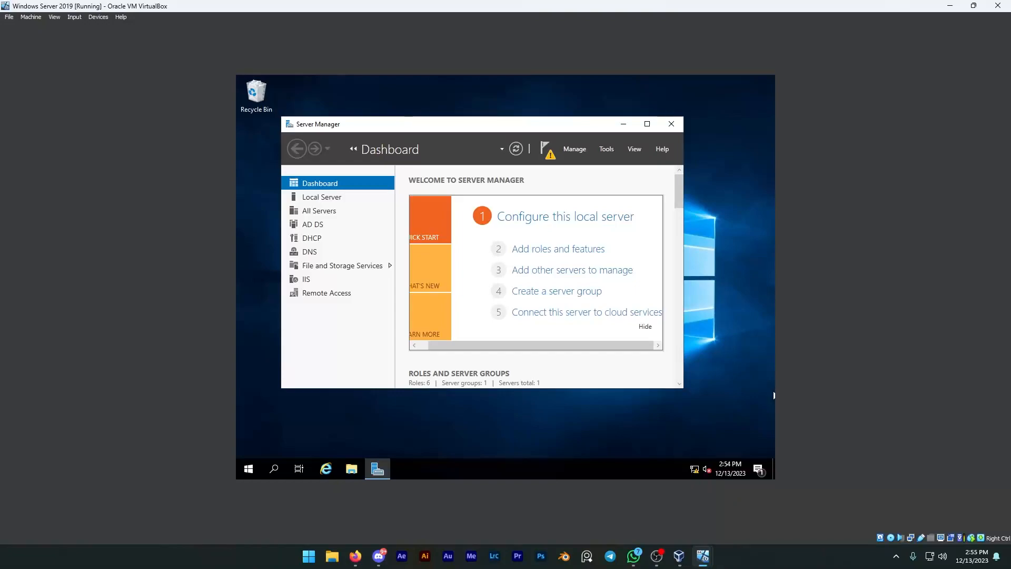
Open the Remote Access Getting Started Wizard from the post-deployment notification and choose to deploy VPN only.
key("alt+Tab")
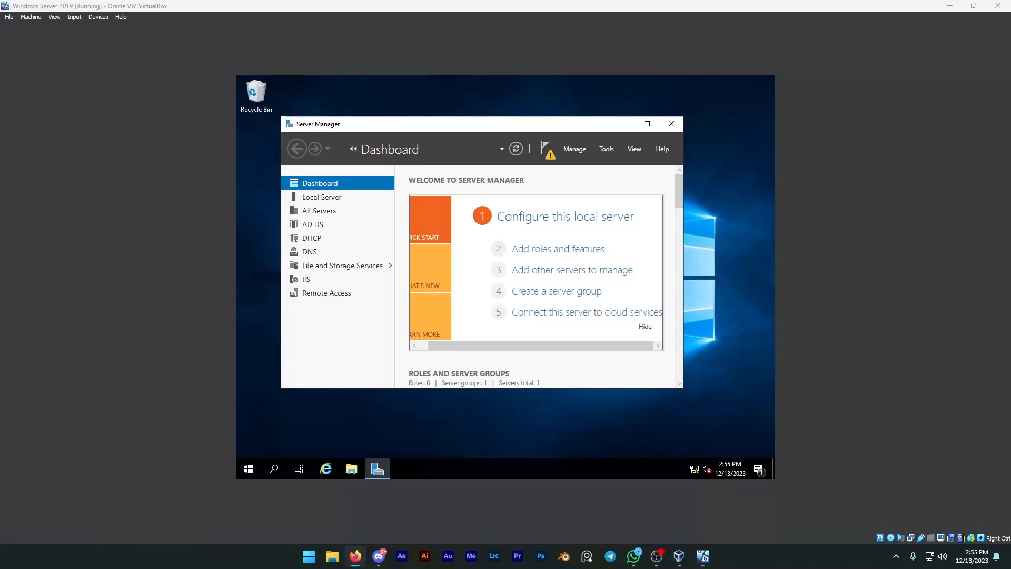
left_click(546, 150)
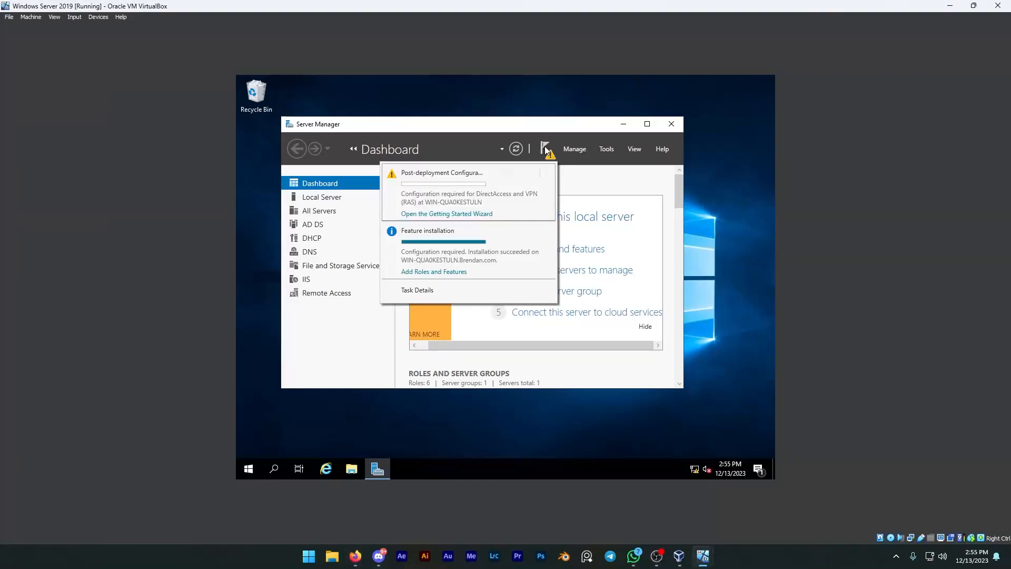
left_click(463, 214)
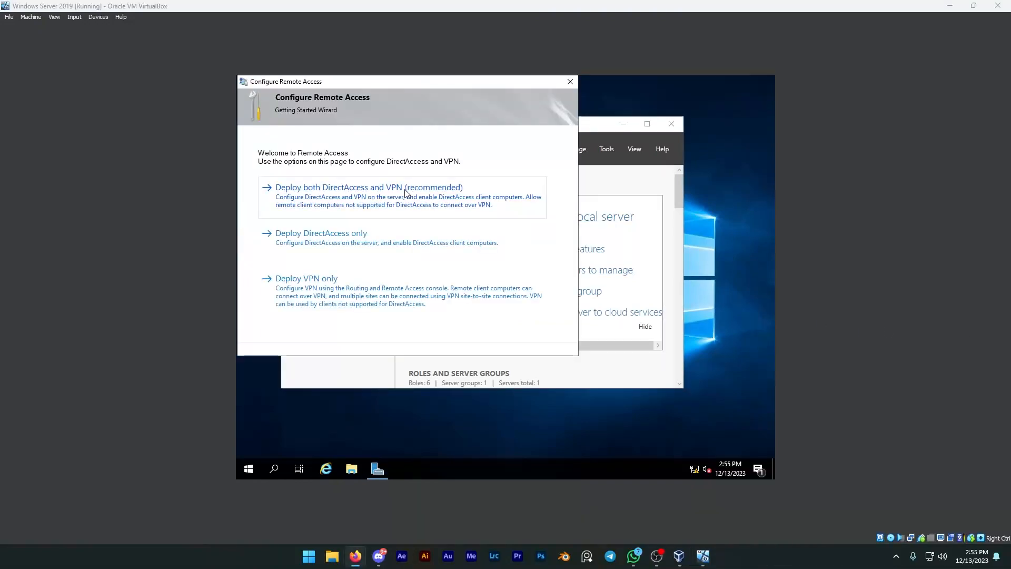
left_click(366, 287)
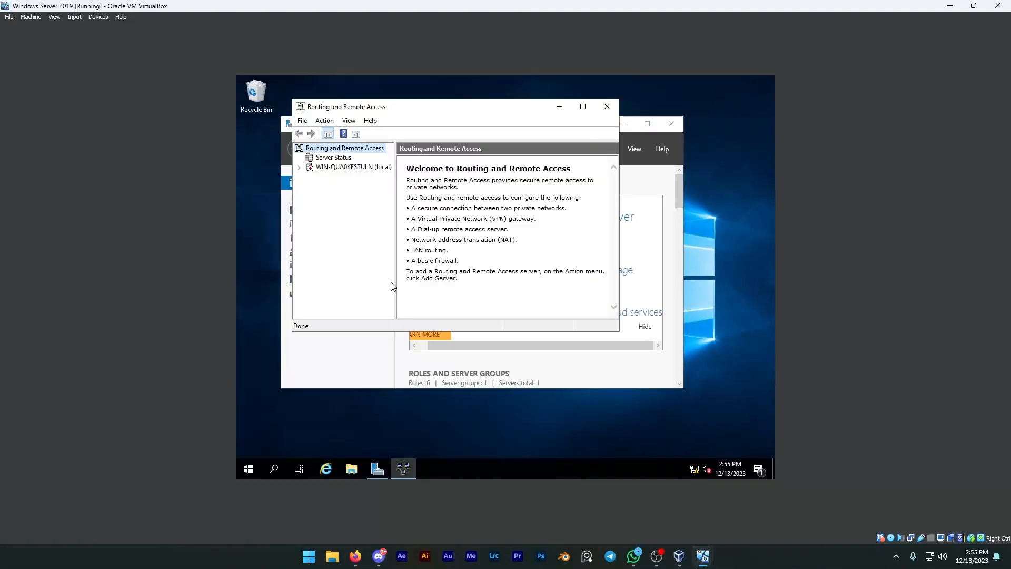
Start configuring and enabling Routing and Remote Access on the local server, choosing Custom configuration.
left_click(331, 168)
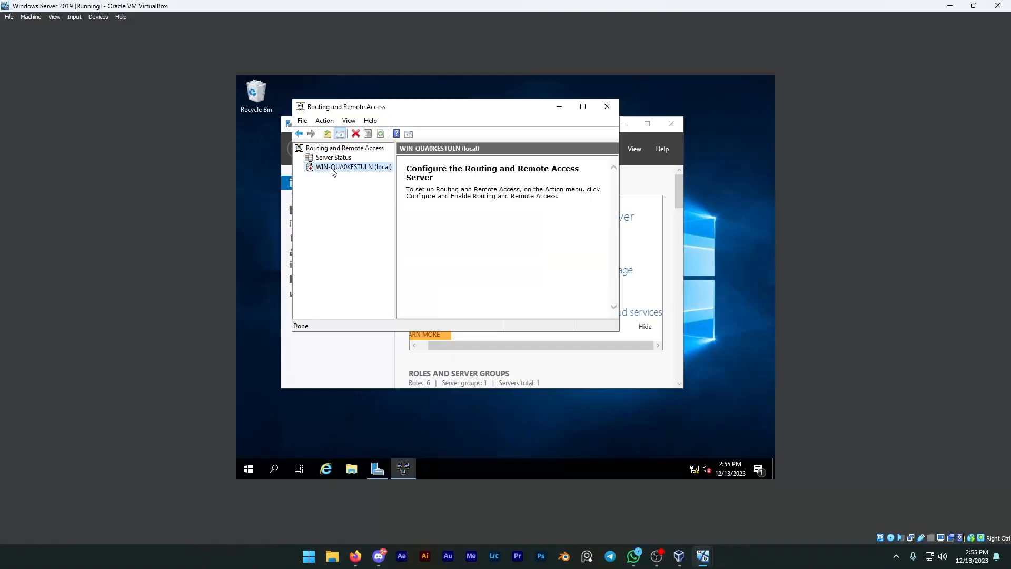
right_click(331, 168)
left_click(372, 176)
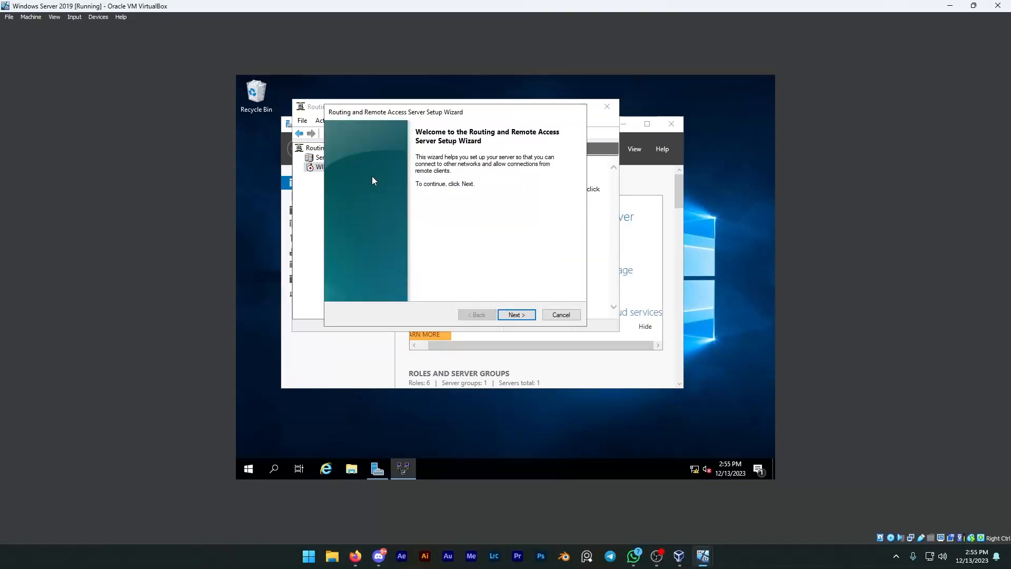
left_click(515, 315)
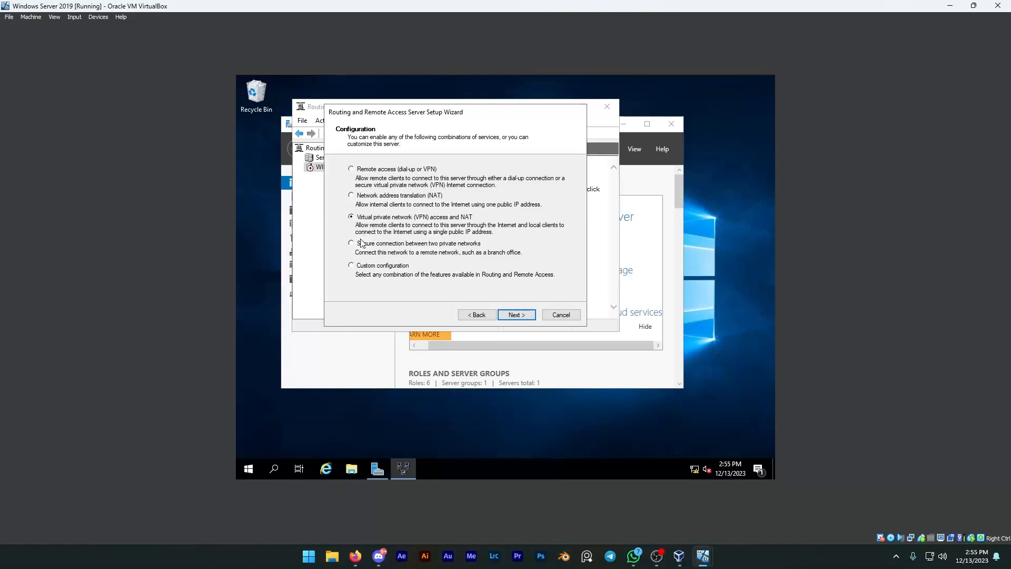
left_click(363, 266)
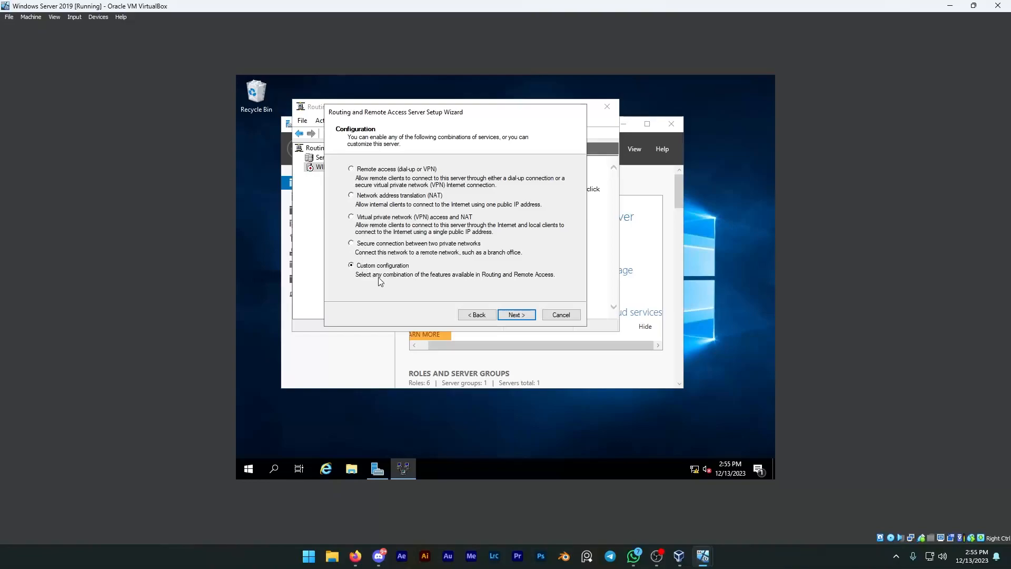
left_click(514, 316)
Enable the VPN access service, finish the setup wizard, and start the Routing and Remote Access service.
left_click(355, 176)
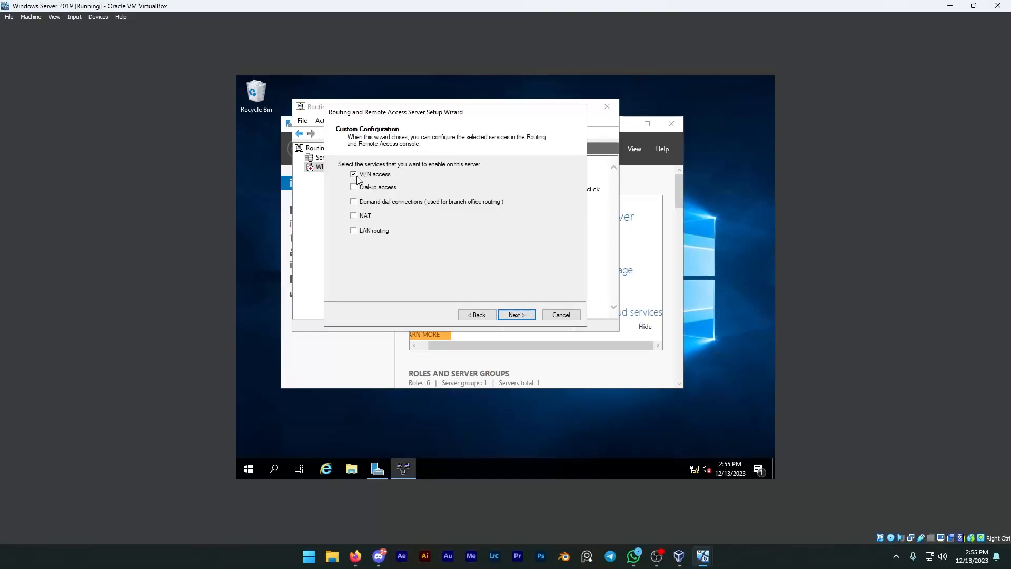
left_click(527, 317)
left_click(527, 316)
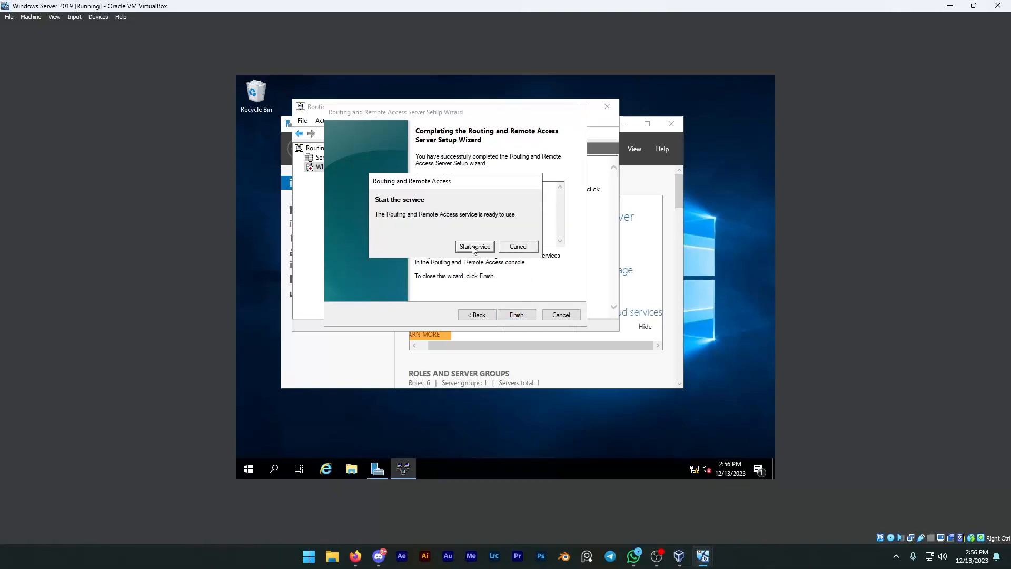
left_click(474, 248)
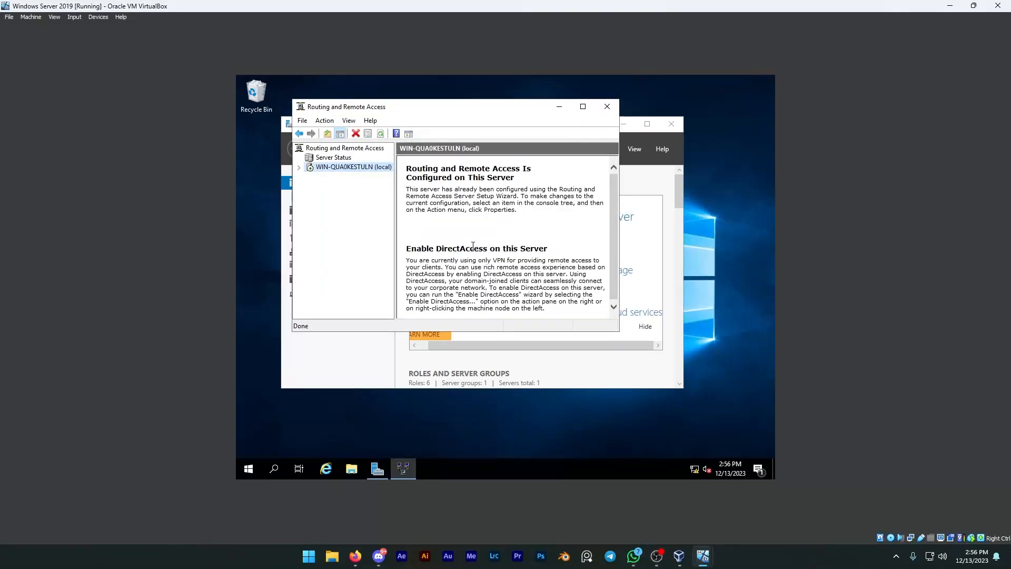
Switch the local server's IPv4 address assignment to a static address pool and start adding a new address range.
right_click(346, 167)
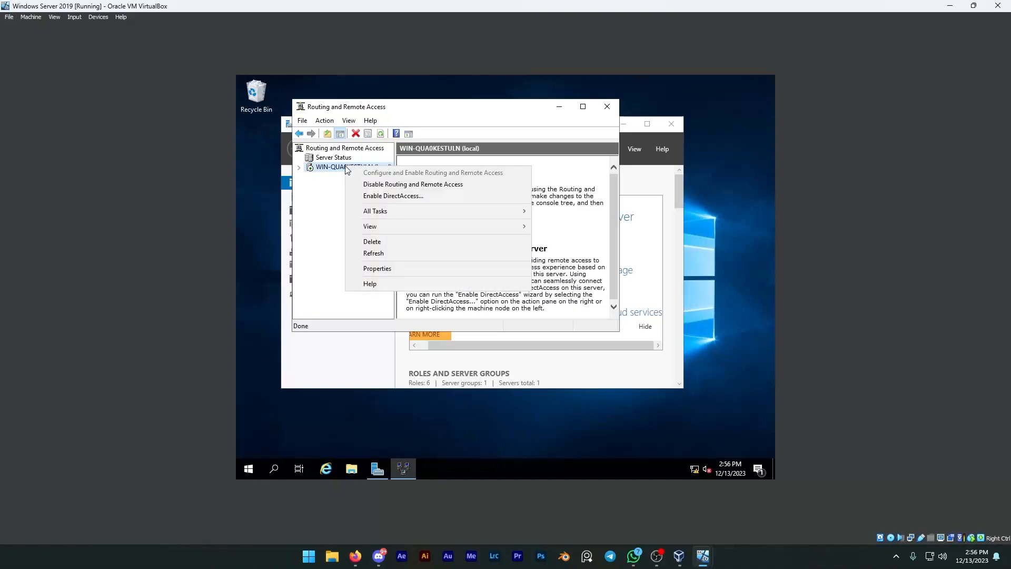
left_click(378, 268)
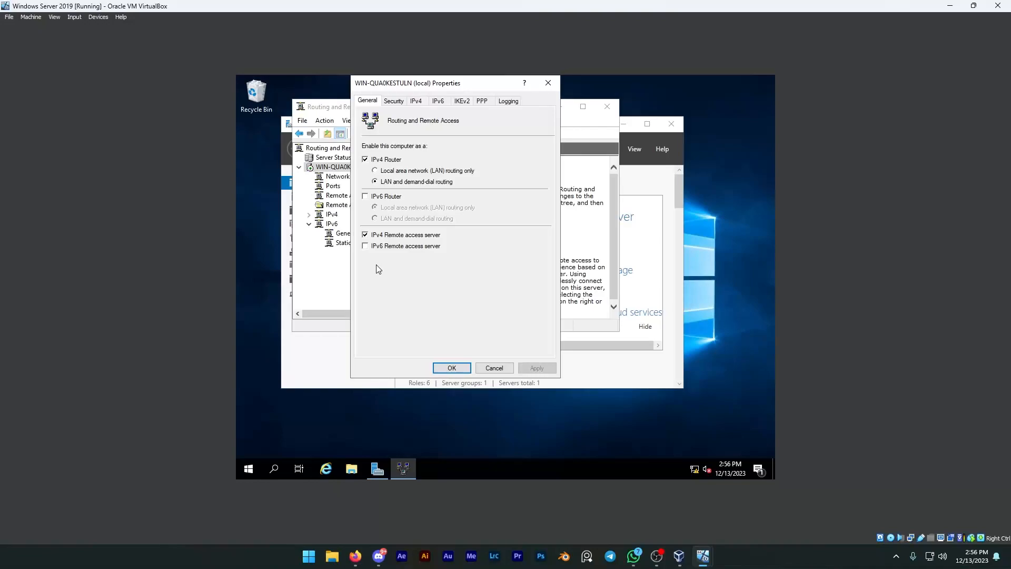
left_click(415, 101)
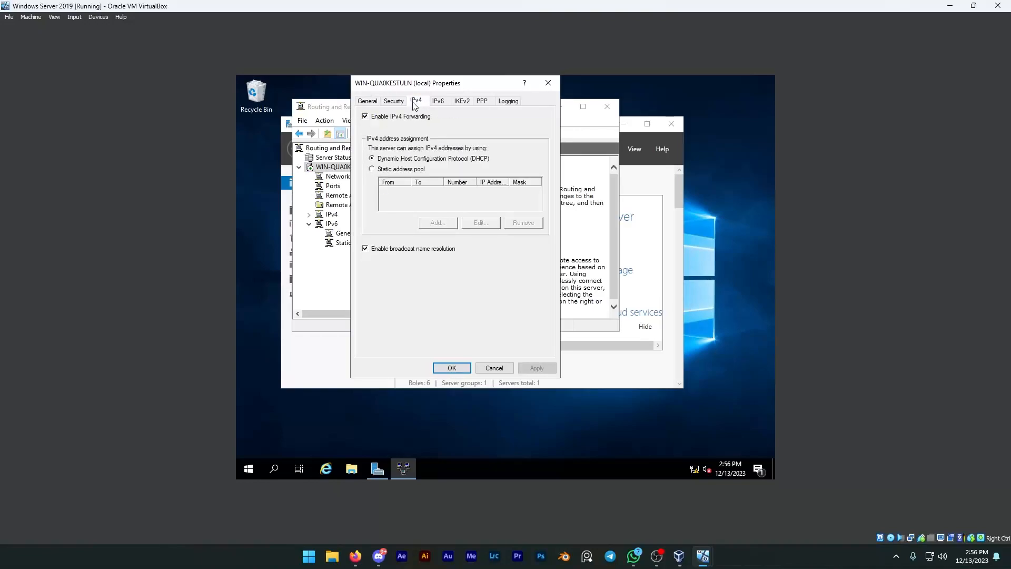
left_click(373, 169)
left_click(445, 223)
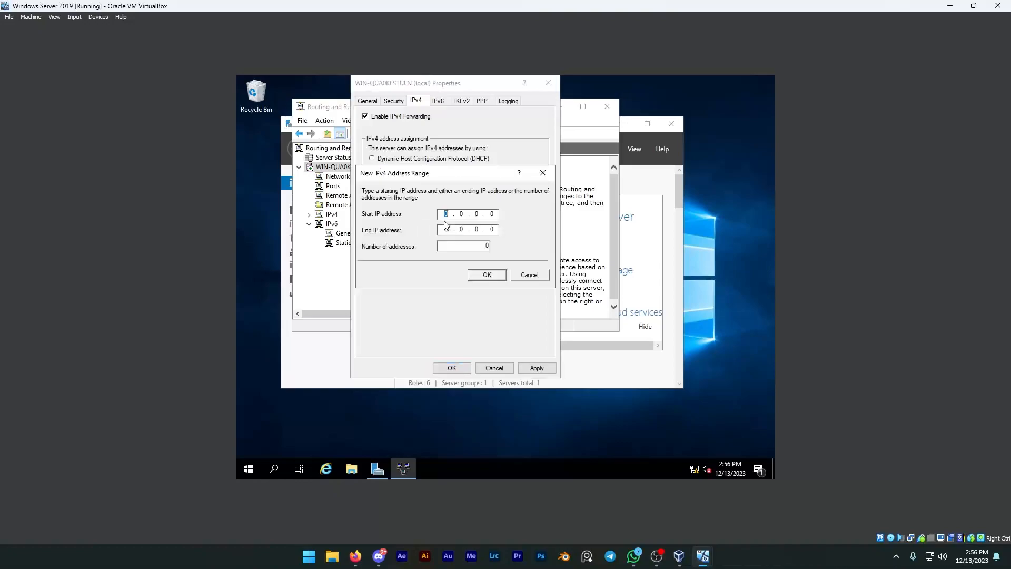
Define the pool range with a start address ending in .90 and end address 192.168.2.100, and apply the server properties.
type("192 . 168 . ")
type("0")
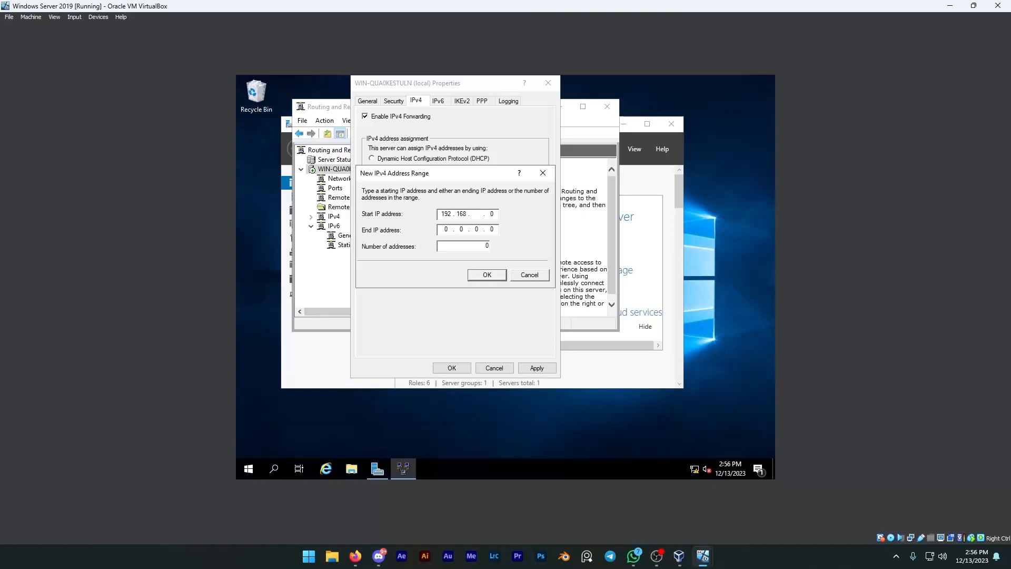
key("period")
type("90")
key("Tab")
type("192 . 168 . 2")
key("period")
type("100")
left_click(495, 276)
left_click(544, 368)
left_click(452, 367)
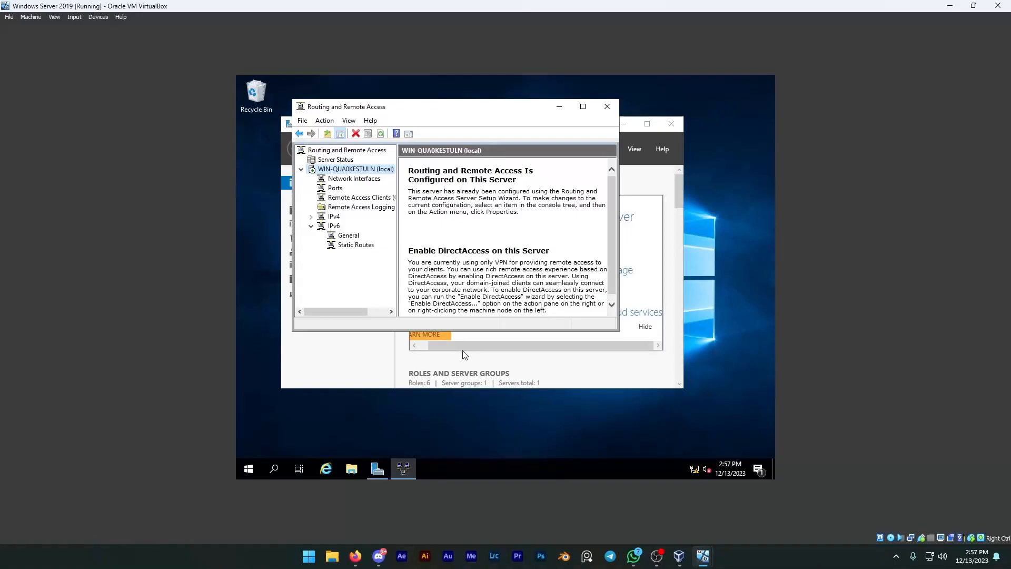
Examine the server's Ports and Remote Access Clients, and close the Routing and Remote Access console.
left_click(337, 189)
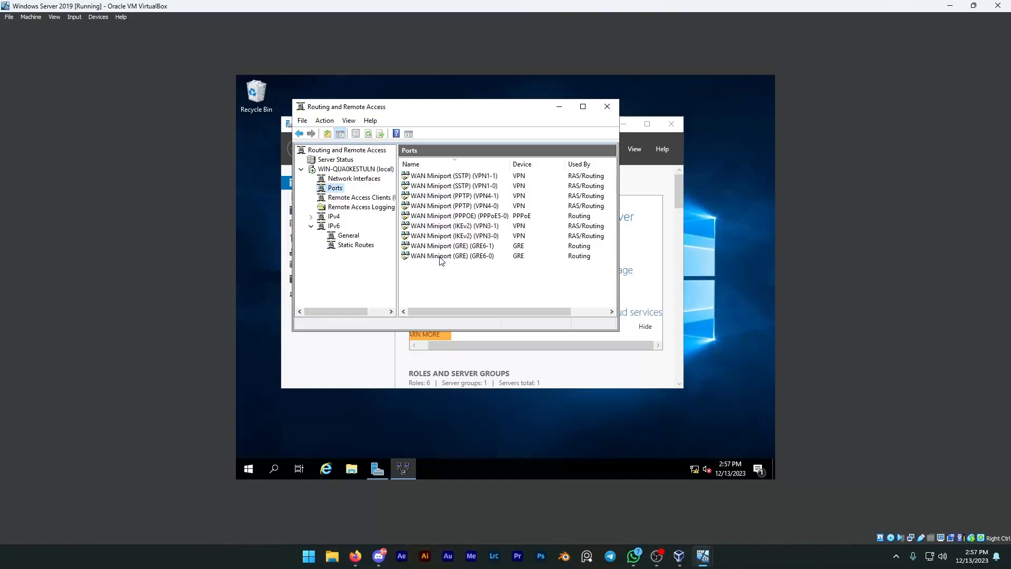
left_click(370, 199)
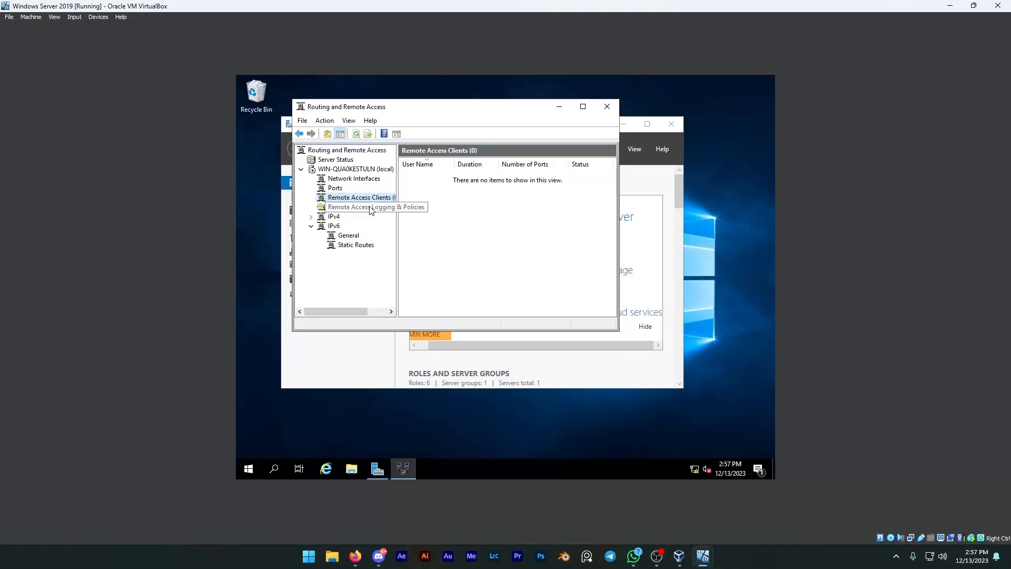
left_click(608, 106)
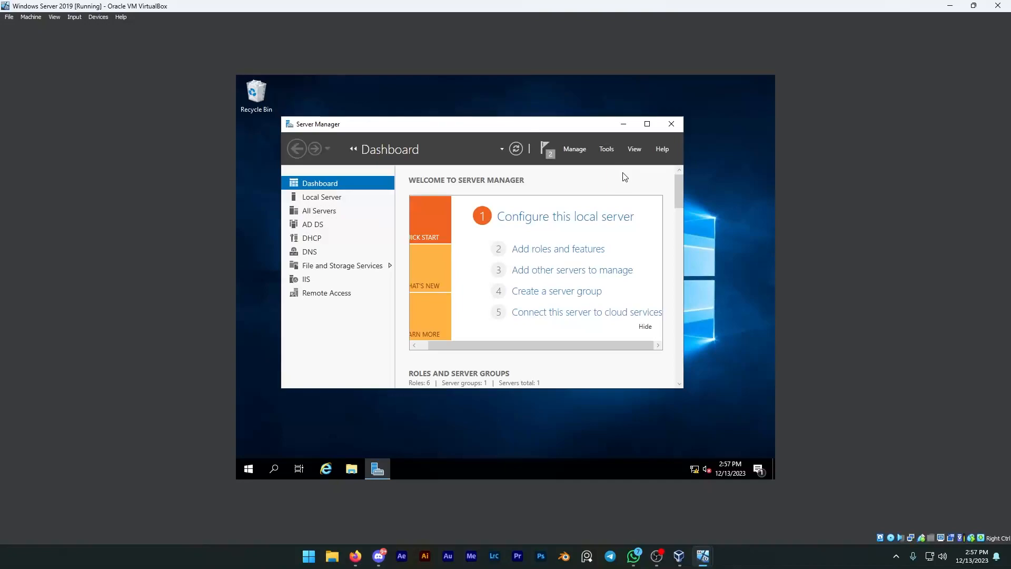
Open Active Directory Users and Computers and display the group memberships of the domain user listed directly below Guest.
left_click(607, 149)
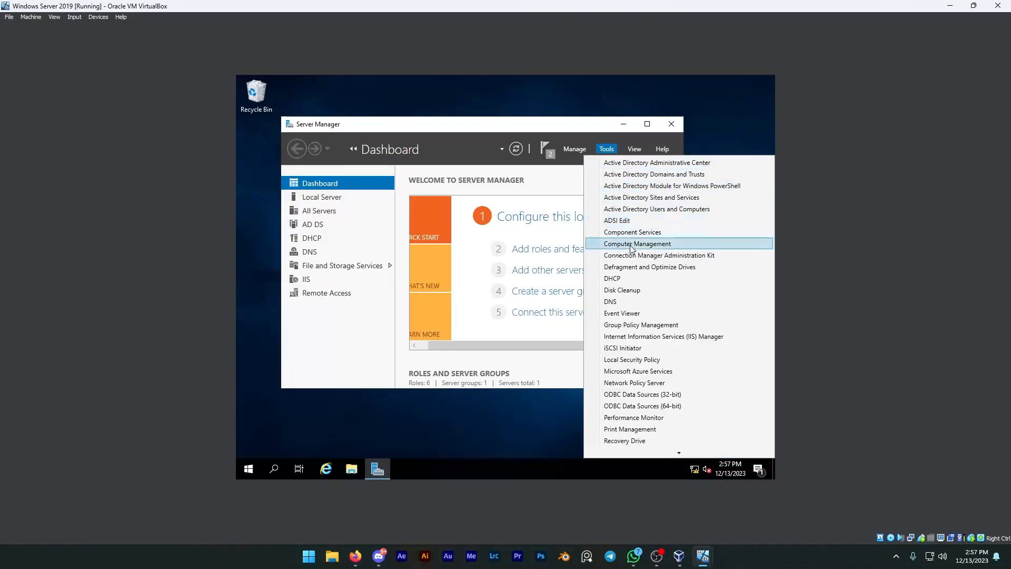
left_click(635, 209)
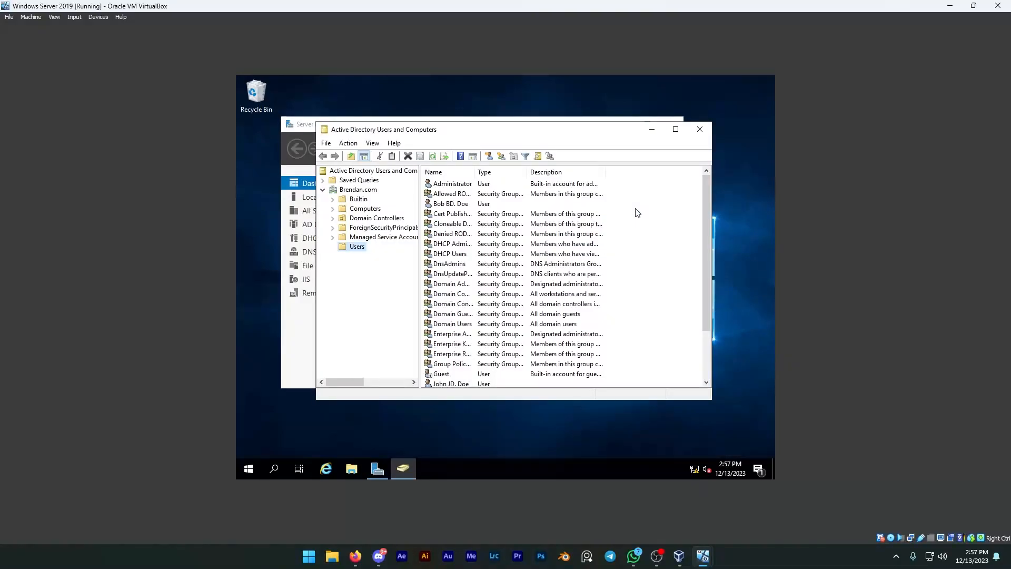
scroll(545, 256, "down", 2)
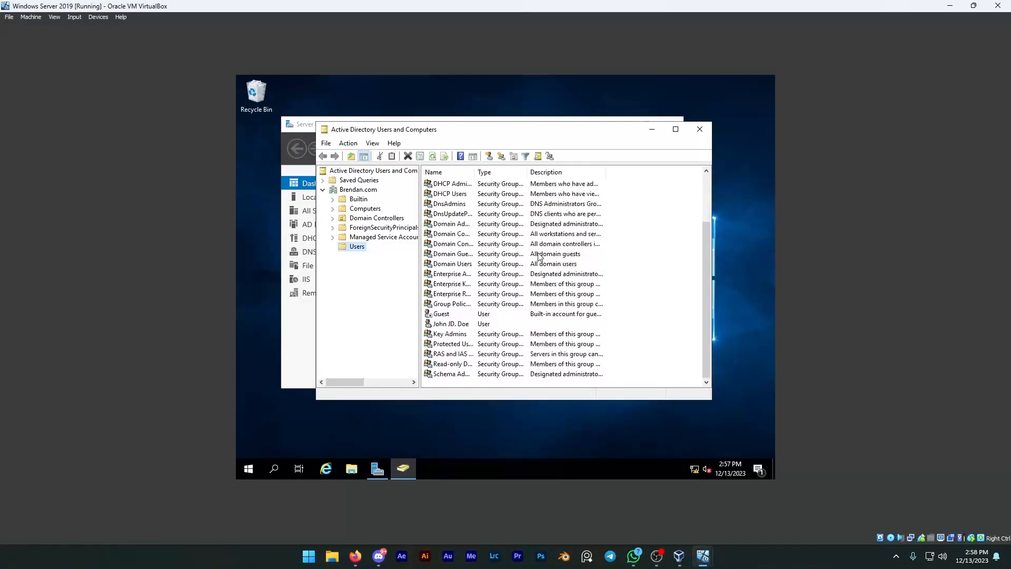
left_click(464, 325)
right_click(464, 325)
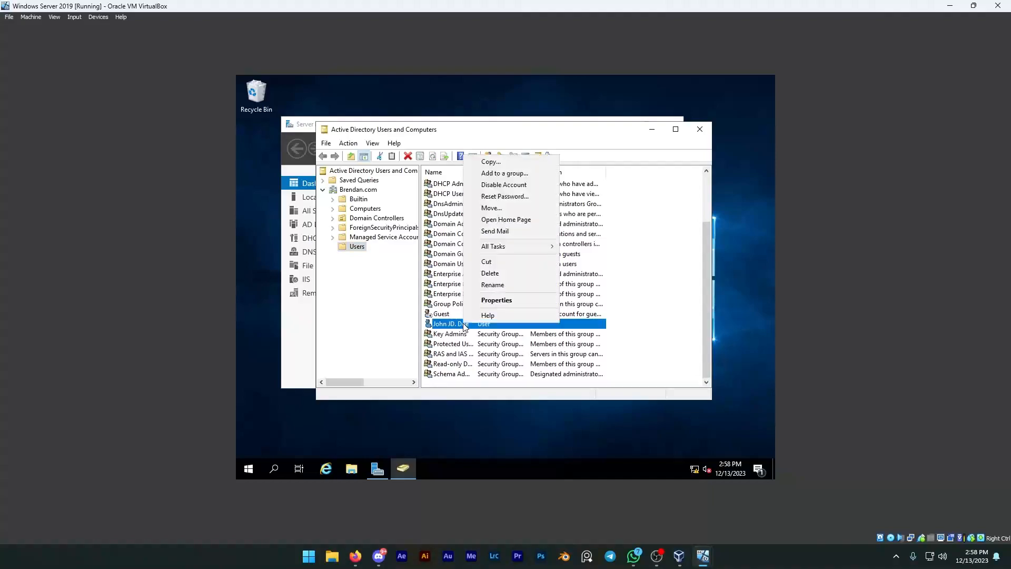
left_click(516, 300)
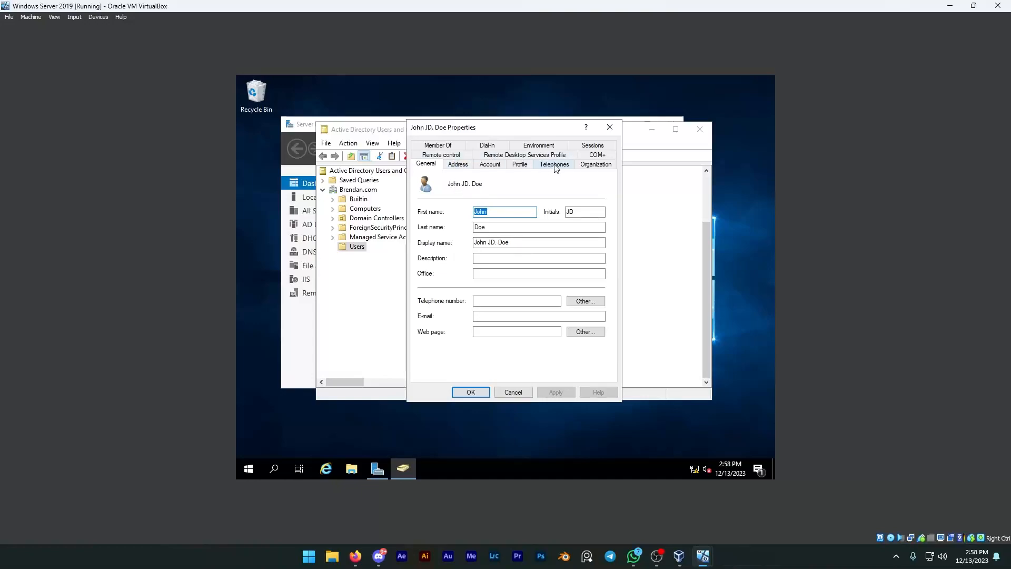
left_click(454, 147)
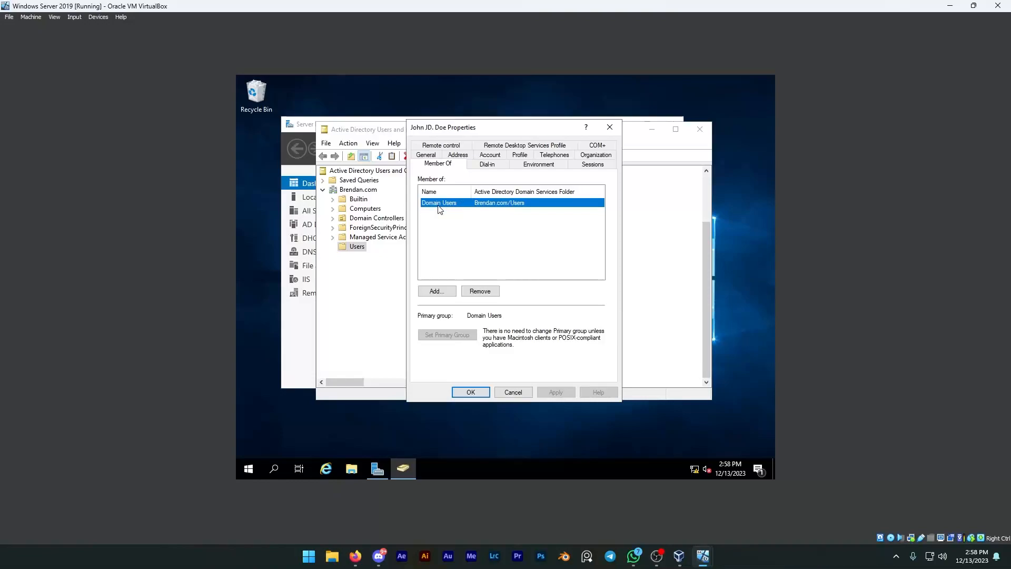
Search for groups starting with R, add the user to Remote Desktop Users, and apply the membership change.
left_click(443, 293)
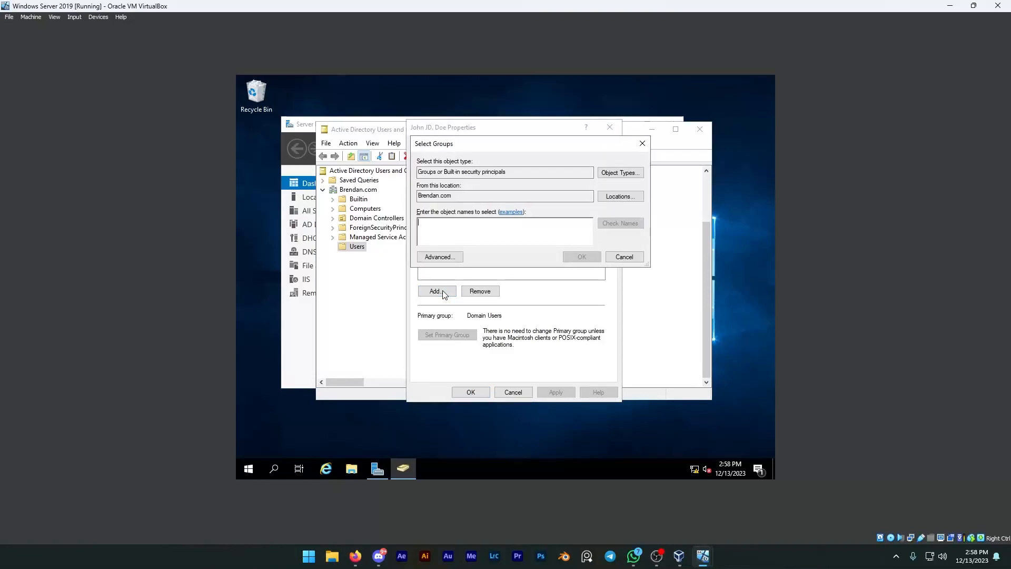
left_click(449, 257)
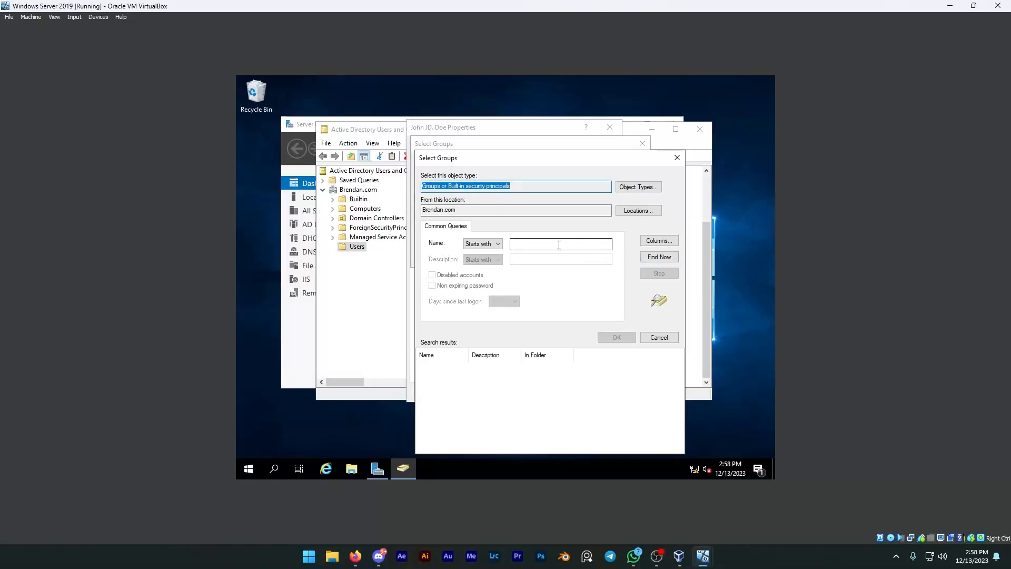
left_click(498, 244)
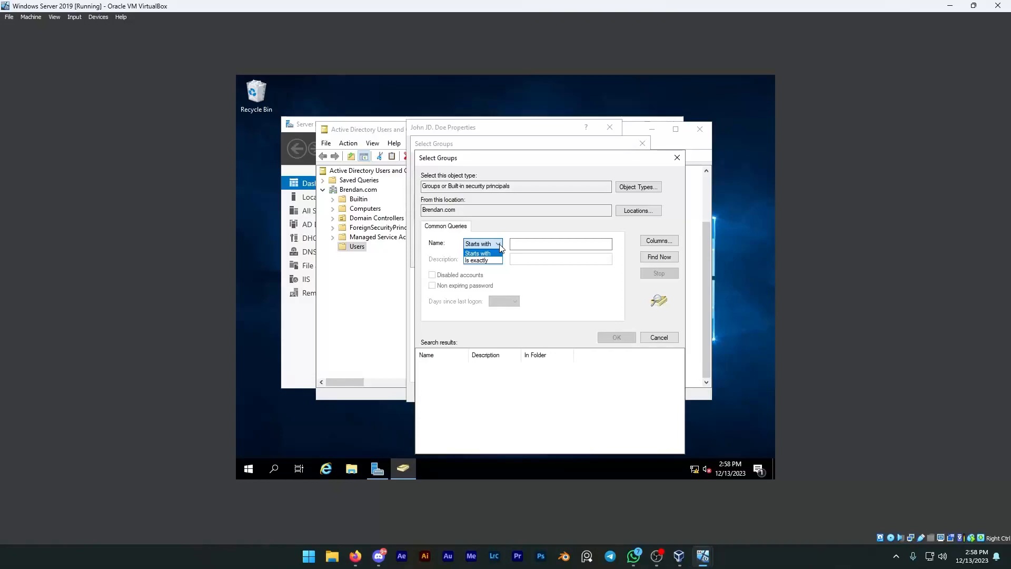
left_click(530, 243)
type("R")
left_click(658, 257)
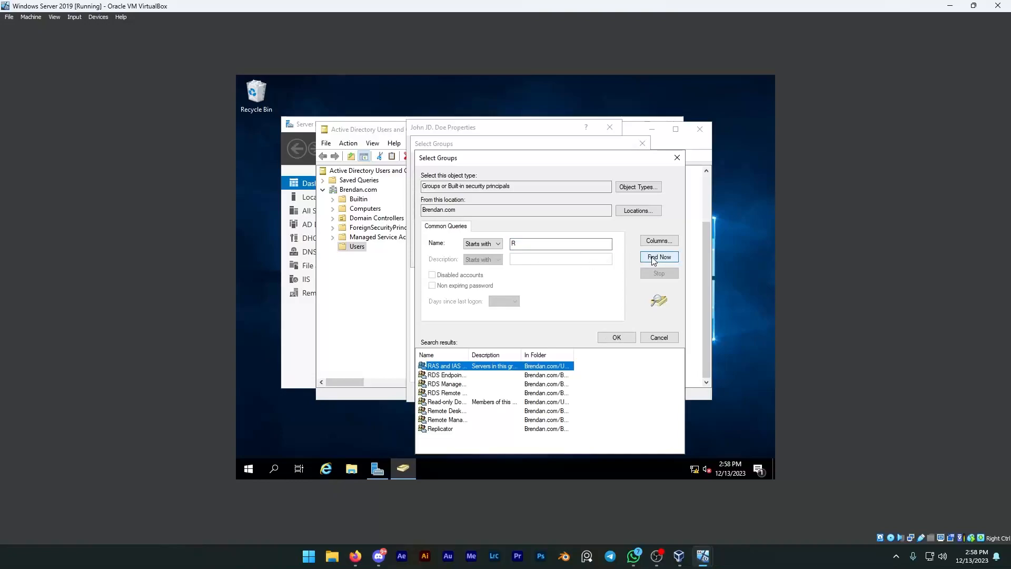
left_click(457, 414)
left_click(615, 337)
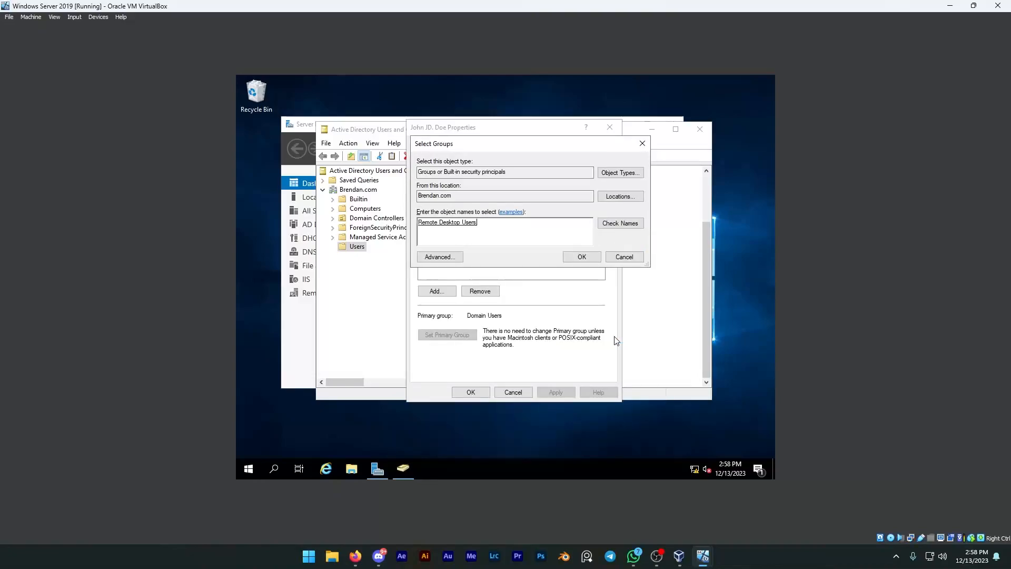
left_click(592, 258)
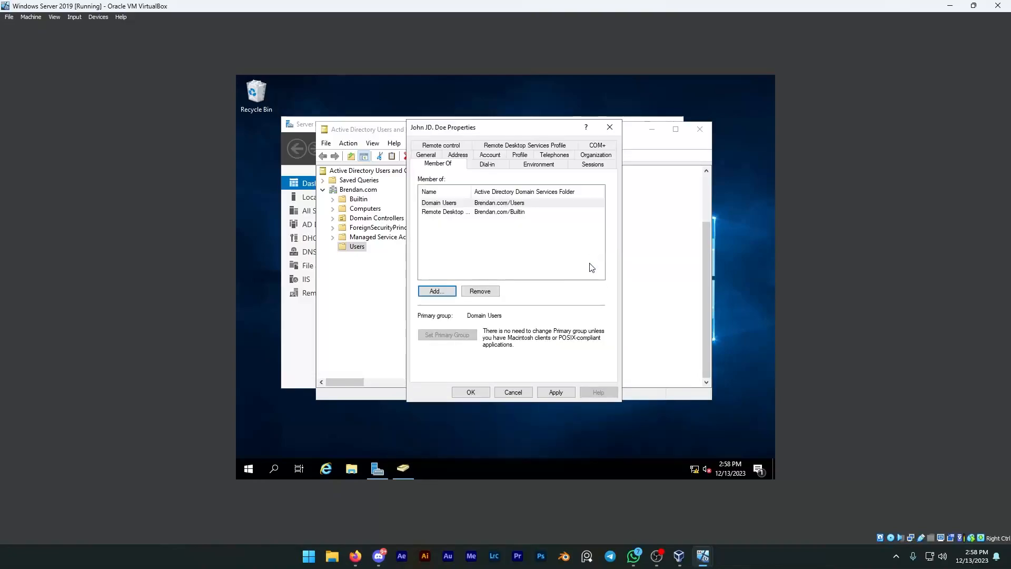
left_click(555, 392)
left_click(485, 392)
Set the same user's dial-in network access permission to Allow access and apply it.
right_click(484, 324)
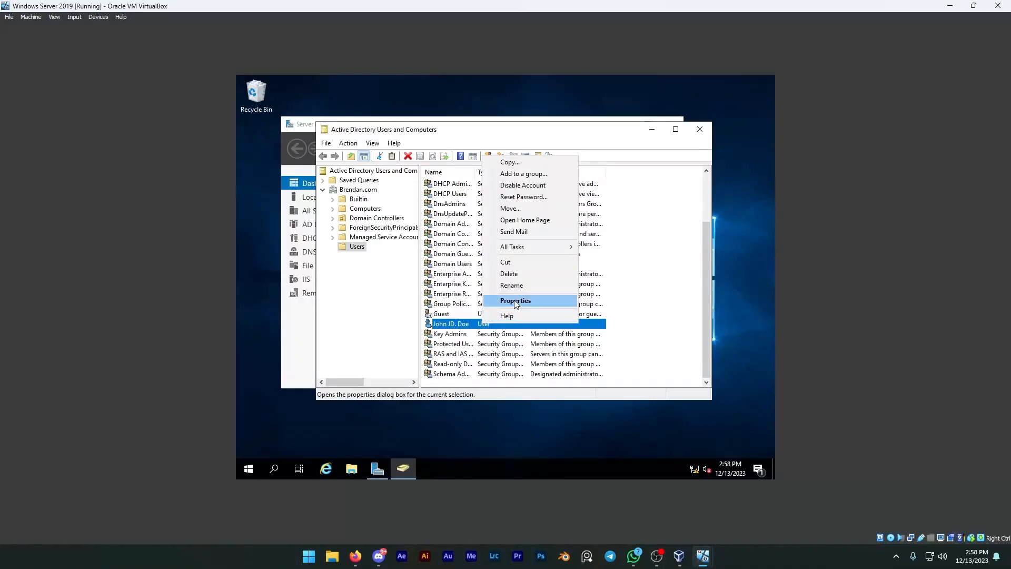
left_click(515, 301)
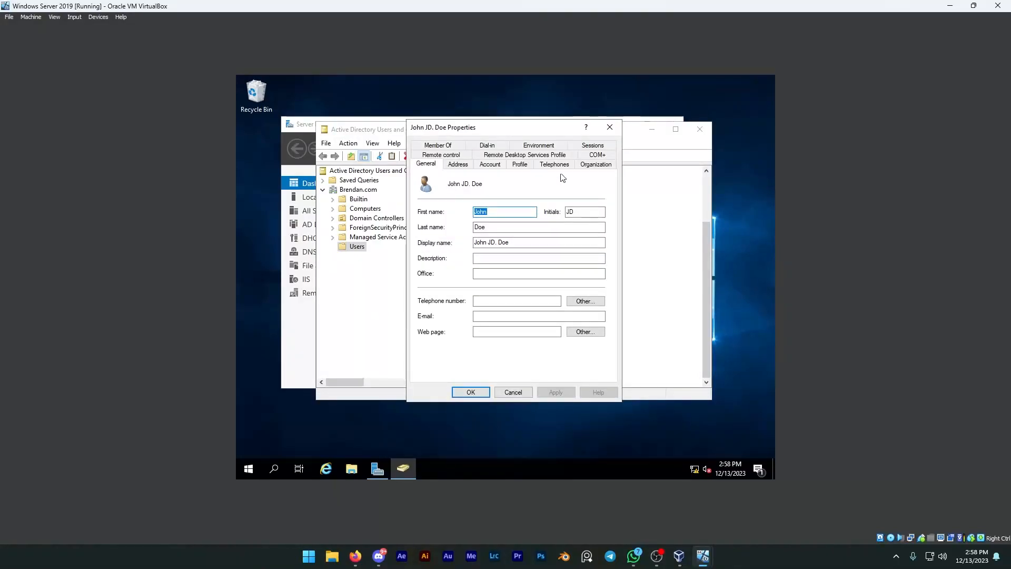
left_click(494, 148)
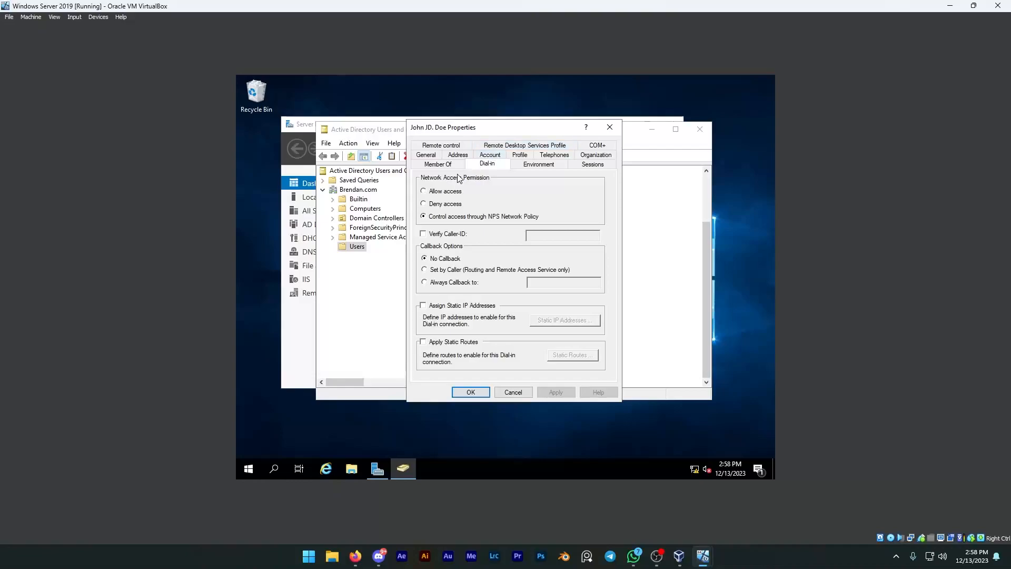
left_click(446, 192)
left_click(555, 391)
left_click(473, 392)
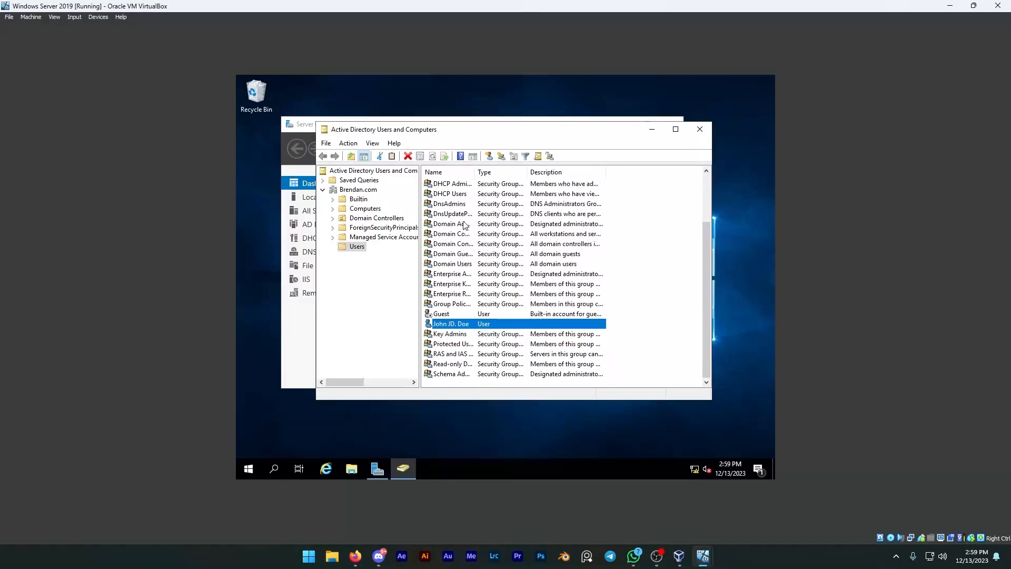
Review the members of the Domain Users group, and close Active Directory Users and Computers.
left_click(459, 265)
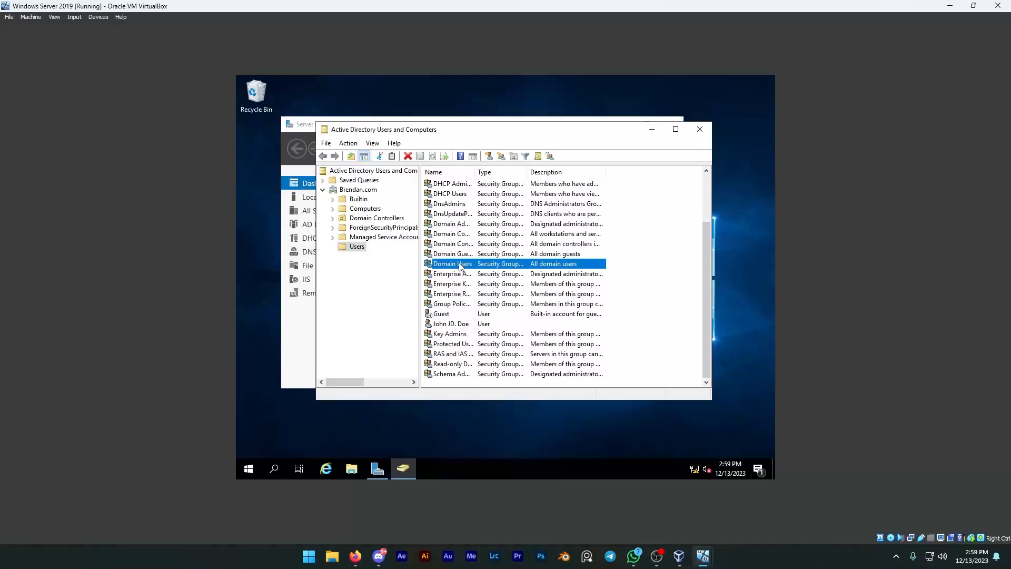
double_click(460, 265)
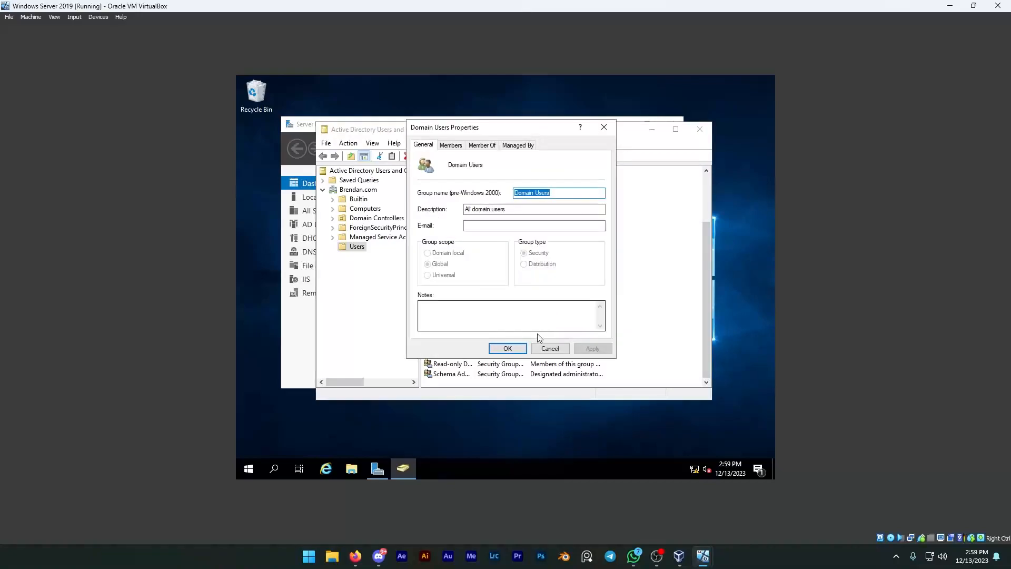
left_click(454, 148)
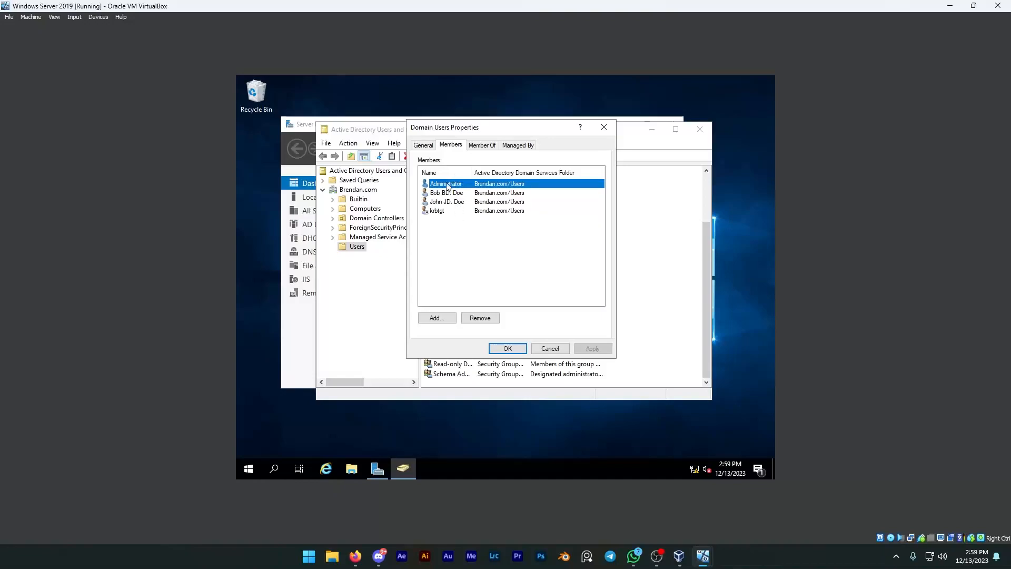
left_click(507, 348)
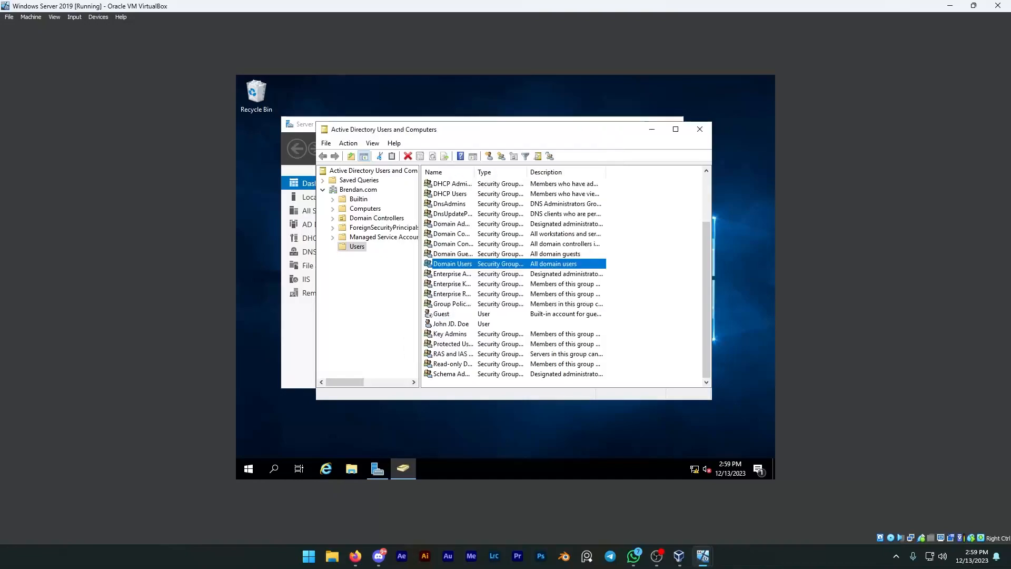
left_click(696, 132)
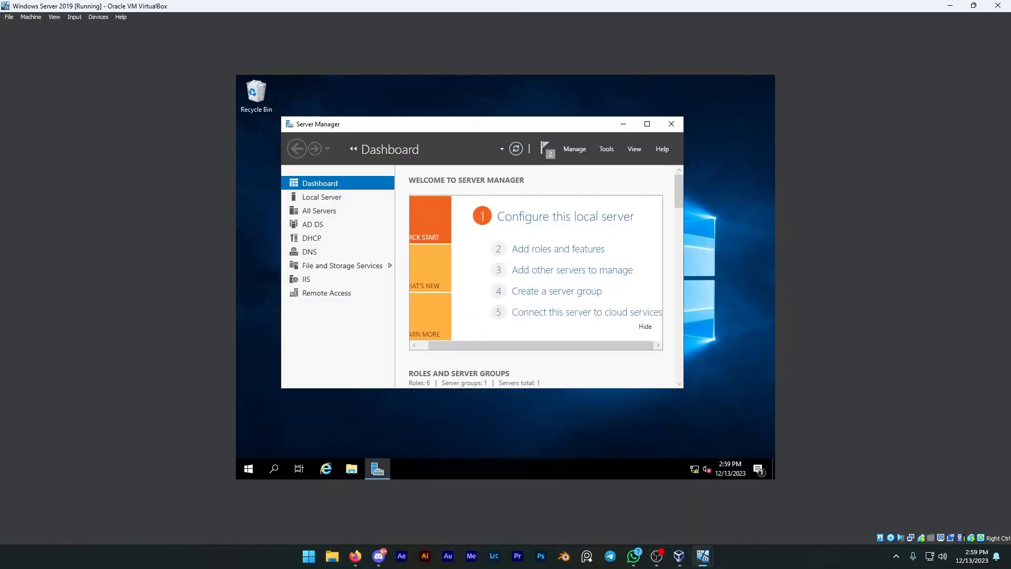
Switch to the Windows 10 Client virtual machine and sign in to the preselected domain user by entering the account password.
mouse_move(704, 554)
left_click(663, 507)
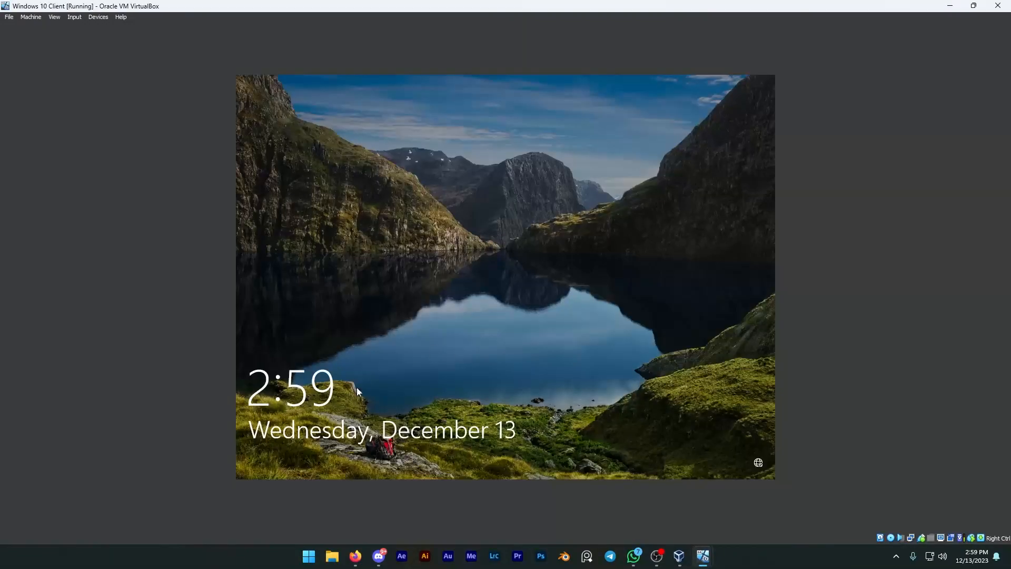
left_click(485, 356)
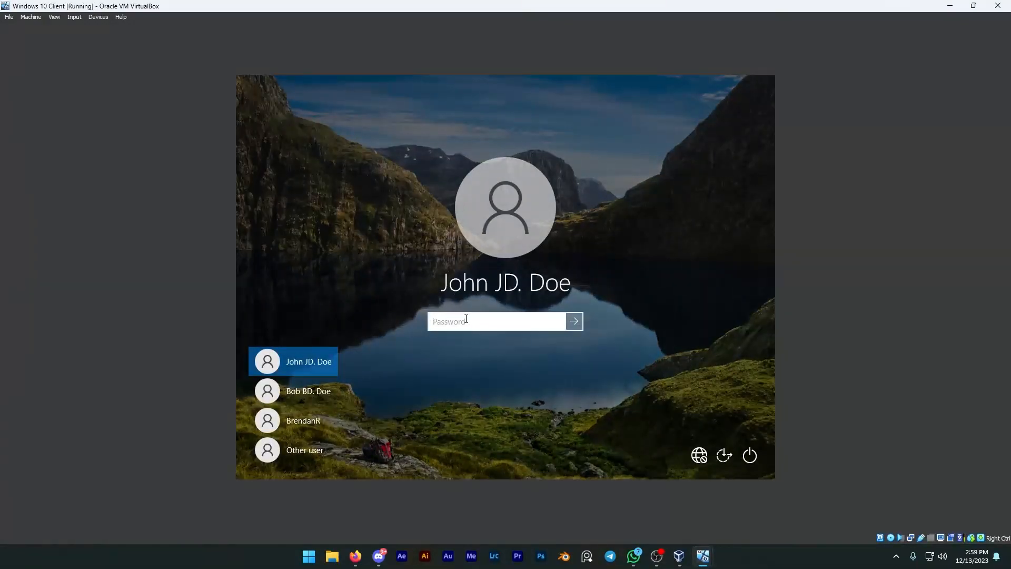
type("••••••••")
left_click(574, 321)
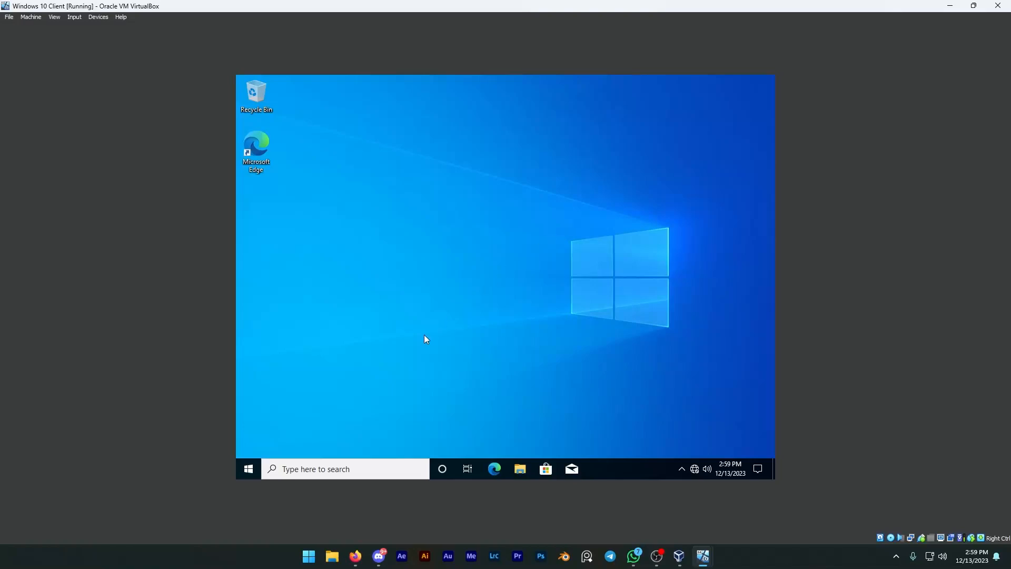
Try to open Windows Defender Firewall with Advanced Security as the signed-in domain user, and close the console.
left_click(249, 468)
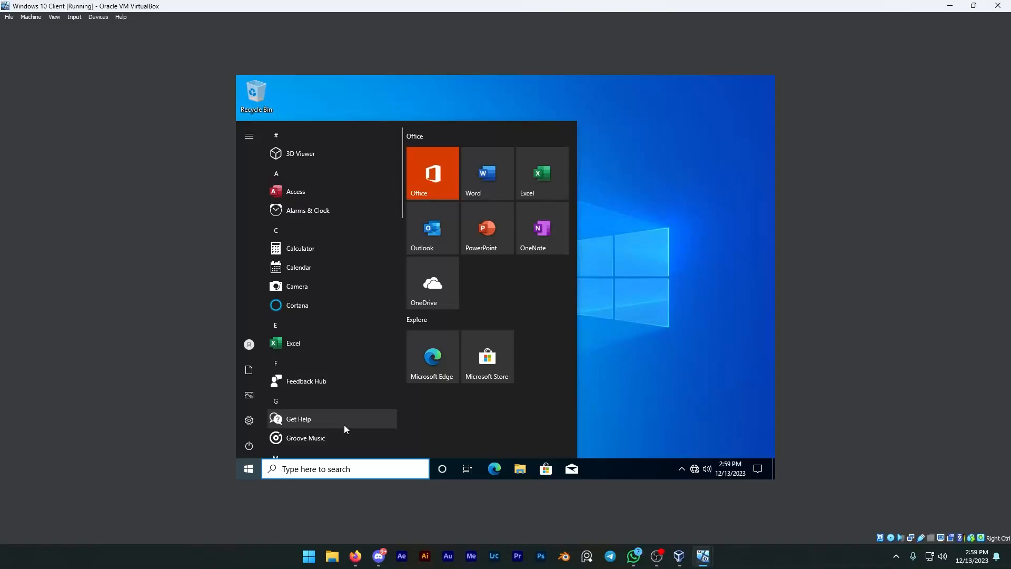
type("windows fir")
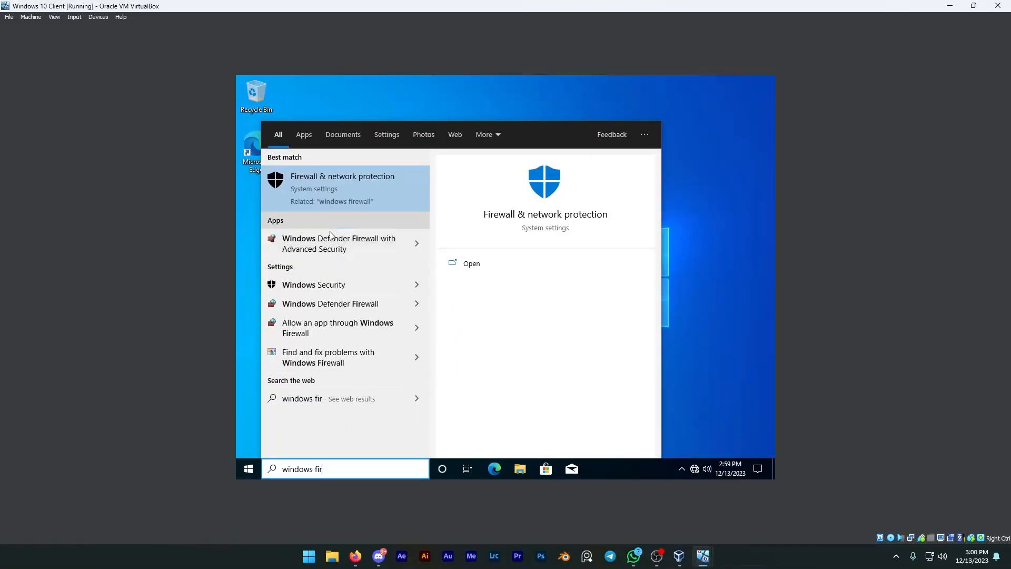
left_click(330, 241)
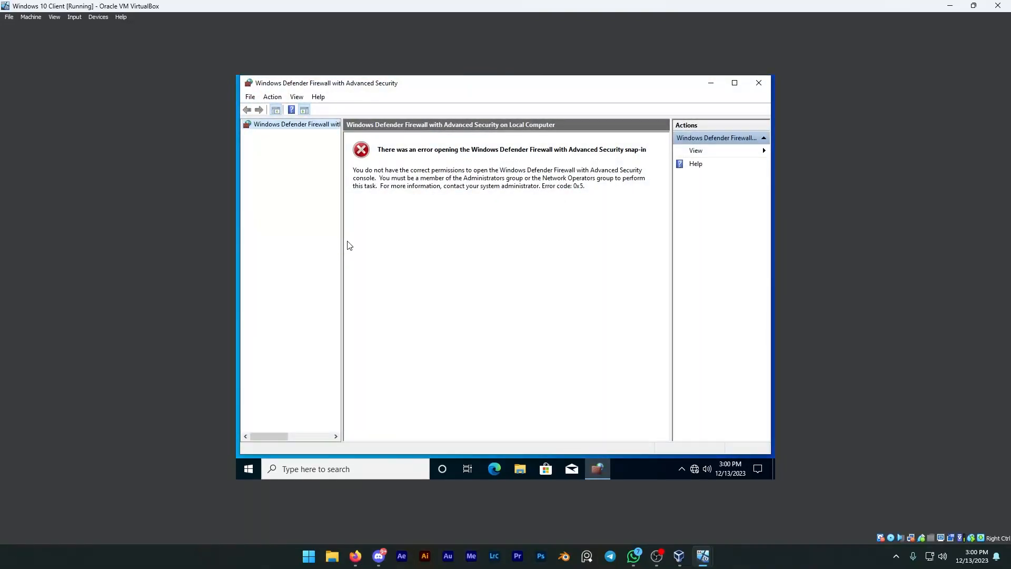
key("alt+Tab")
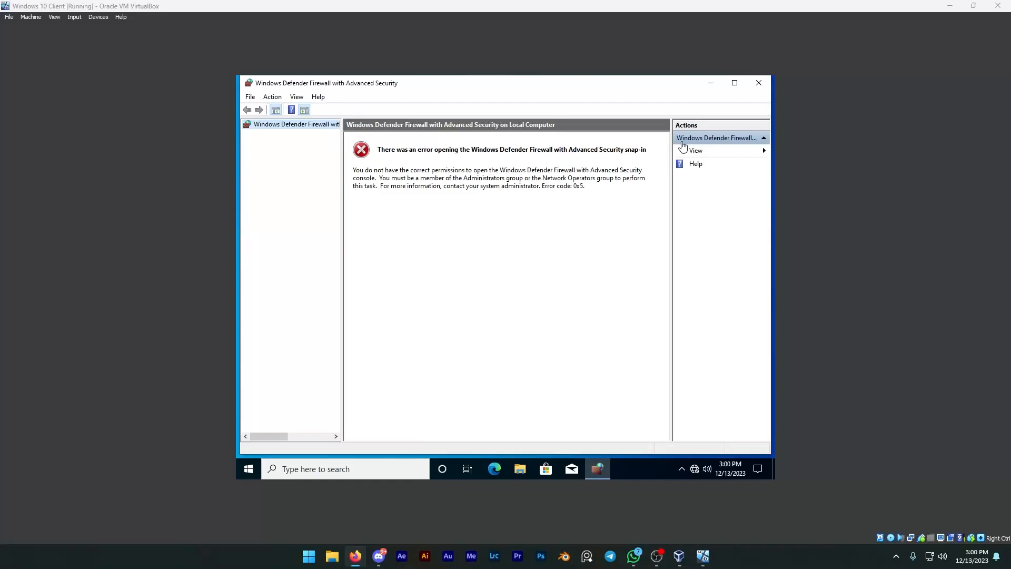
left_click(759, 83)
Open the advanced settings of Windows Defender Firewall, authorising with the Administrator user name and the account password.
left_click(249, 469)
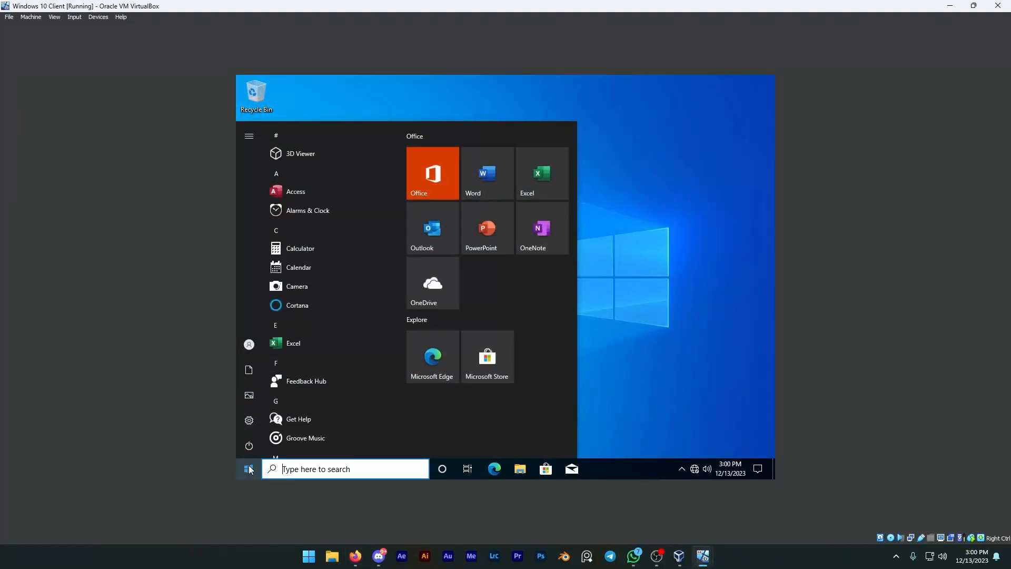
type("firewall")
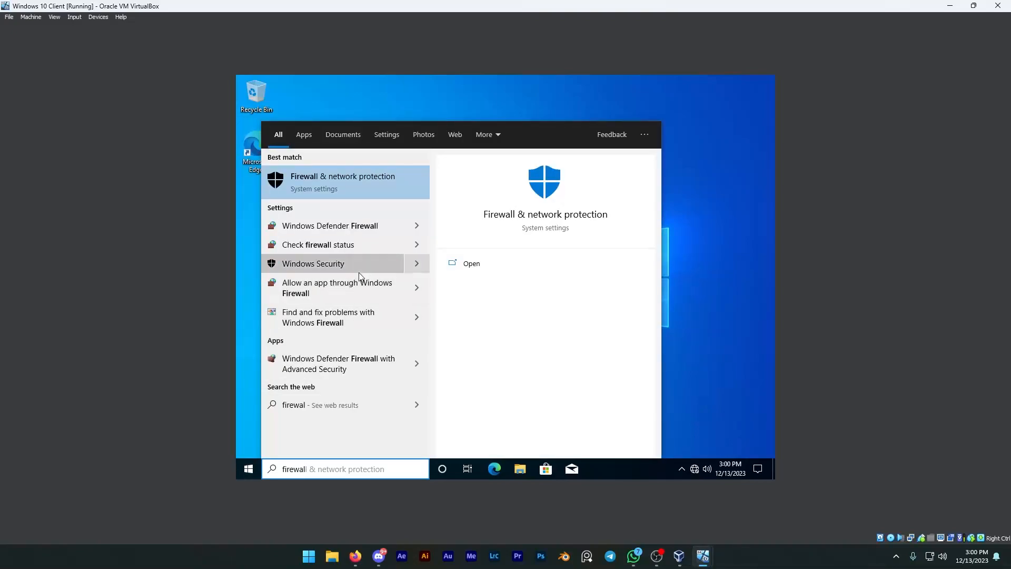
left_click(330, 226)
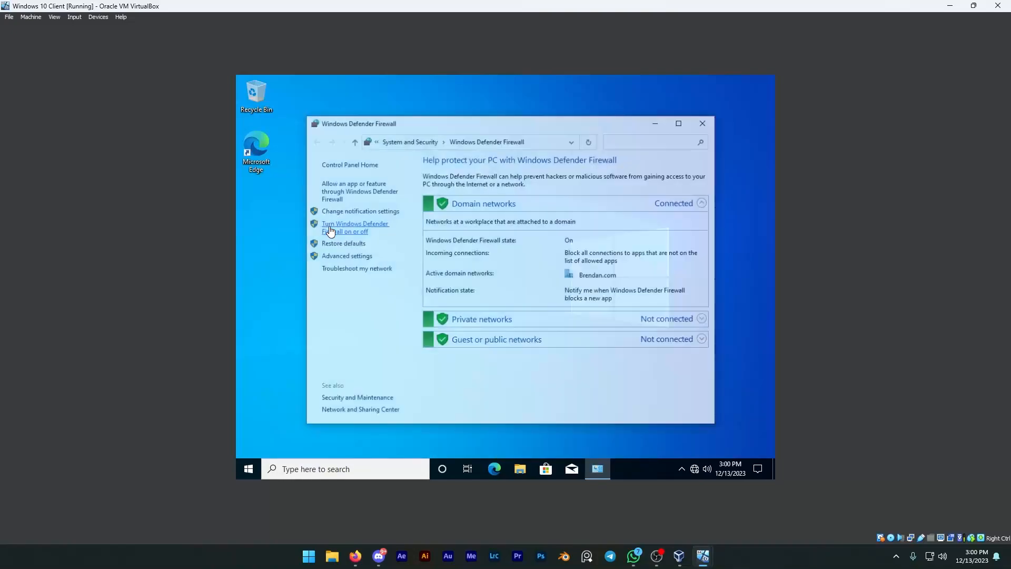
left_click(344, 257)
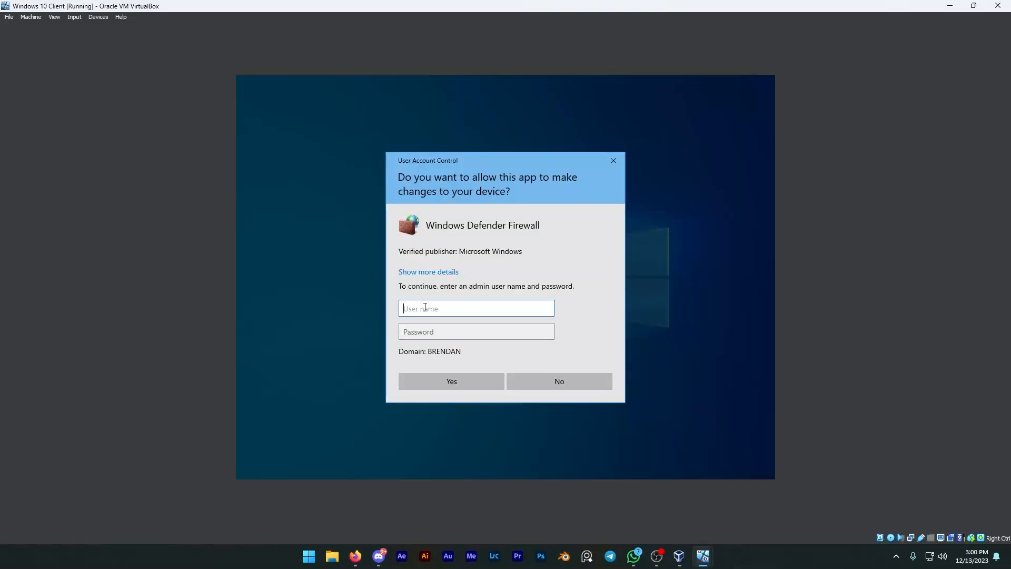
type("Administrator")
key("Tab")
type("•••••••")
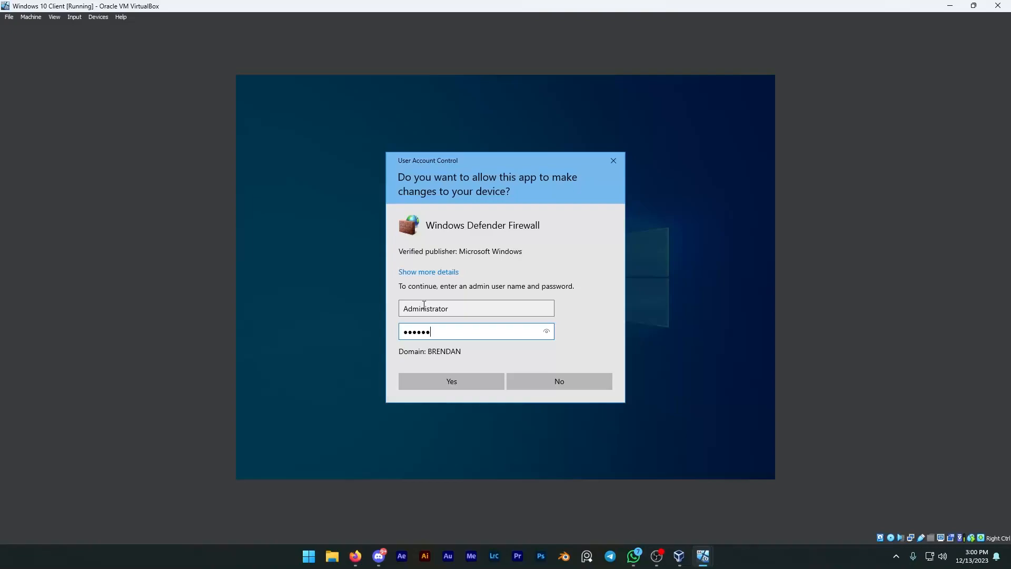
key("Return")
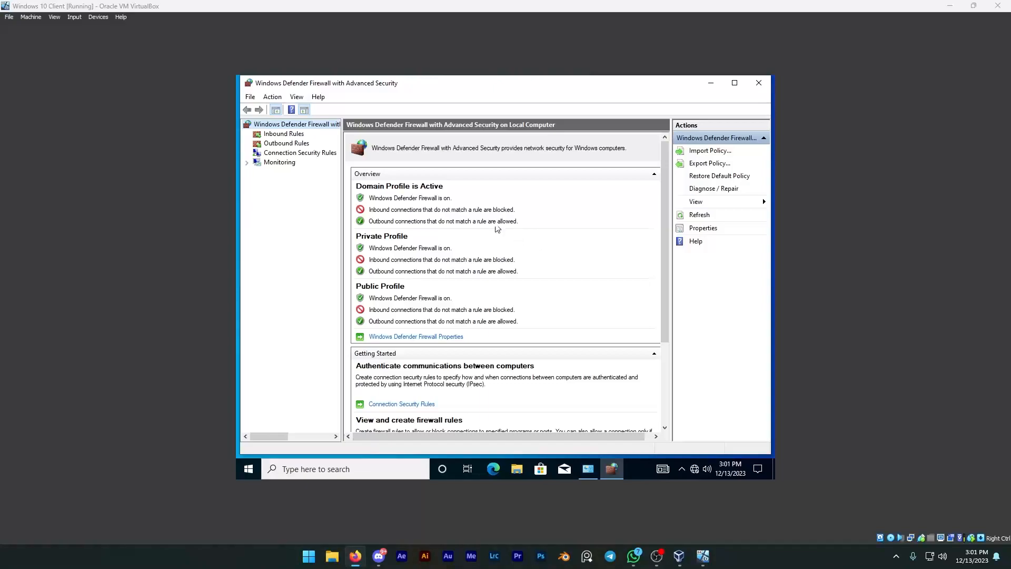
Start a new inbound rule of type Port for TCP with specific local port 1723.
left_click(291, 137)
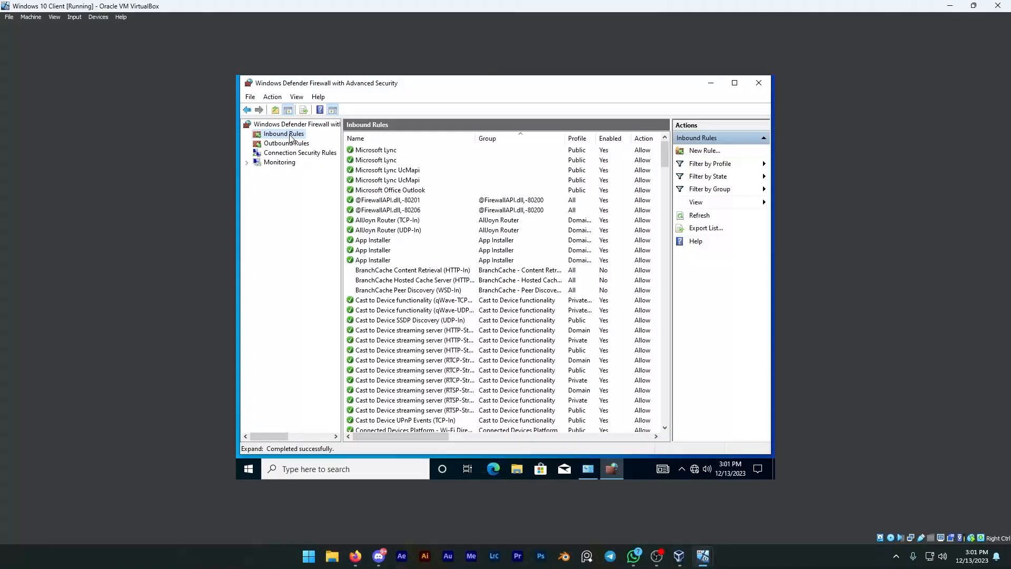
left_click(716, 152)
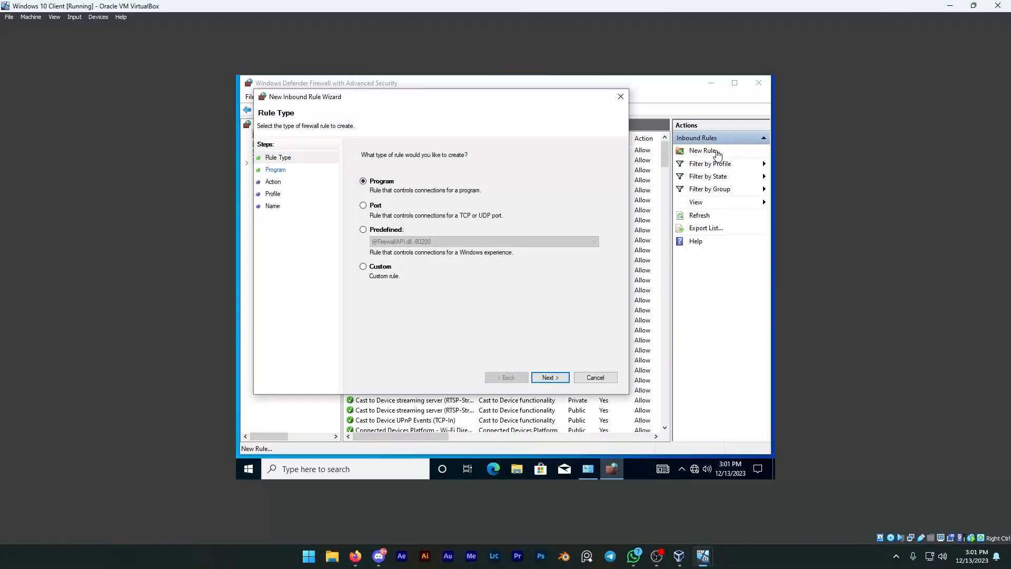
left_click(384, 206)
left_click(552, 377)
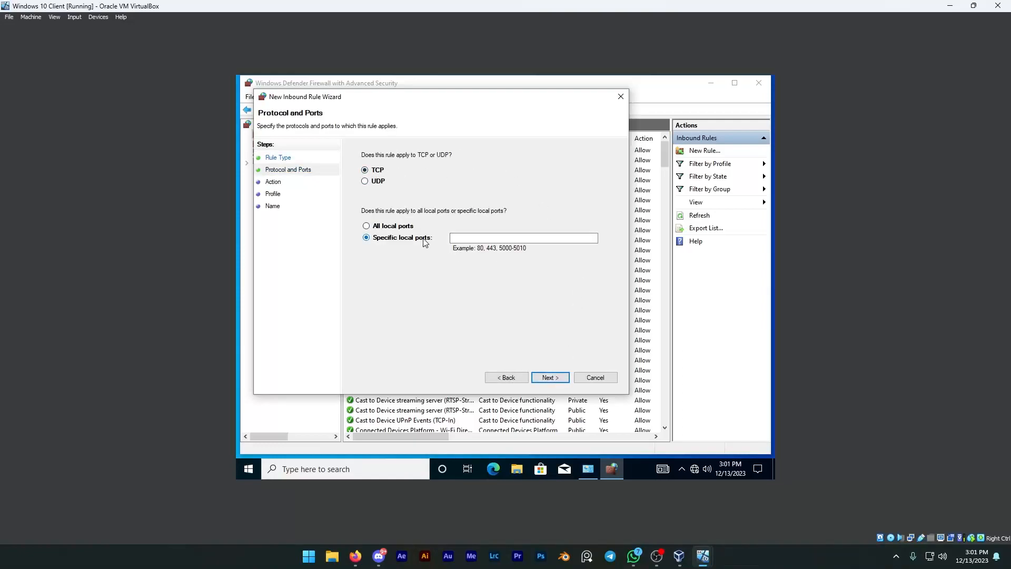
left_click(467, 238)
type("17")
type("23")
left_click(557, 379)
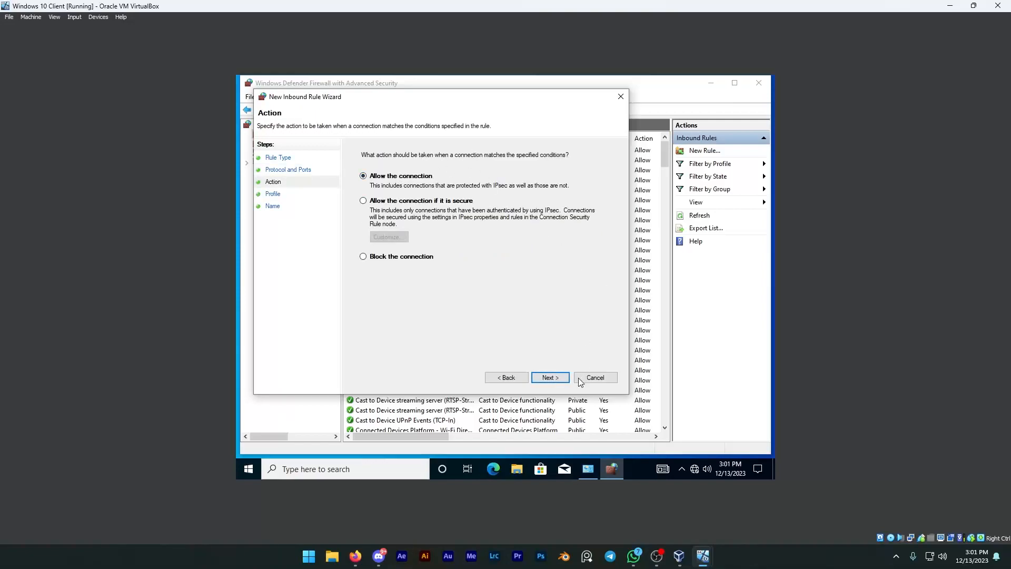
Allow the connection on the Domain, Private and Public profiles, and finish the rule with the name TCP.
left_click(558, 378)
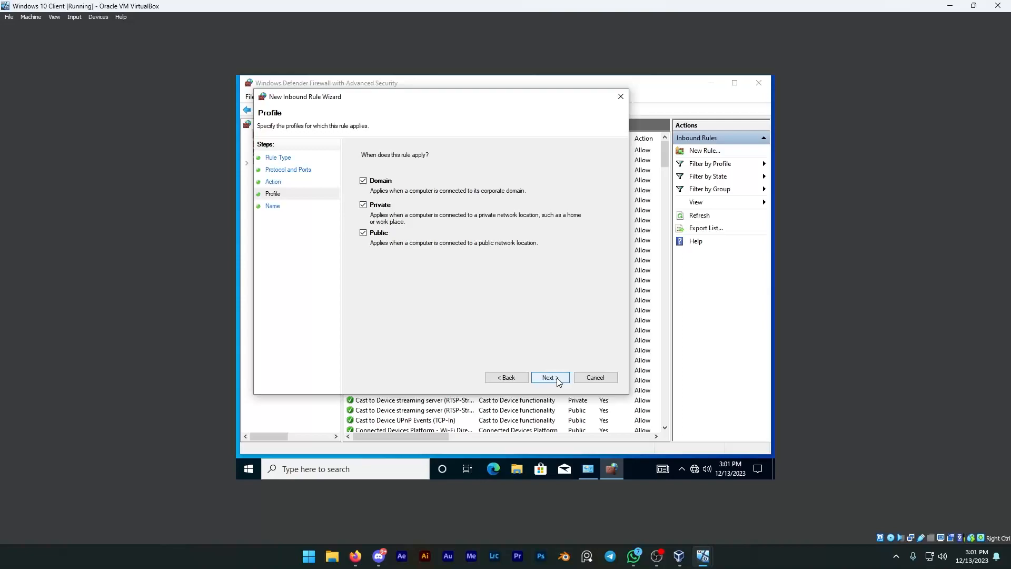
left_click(557, 377)
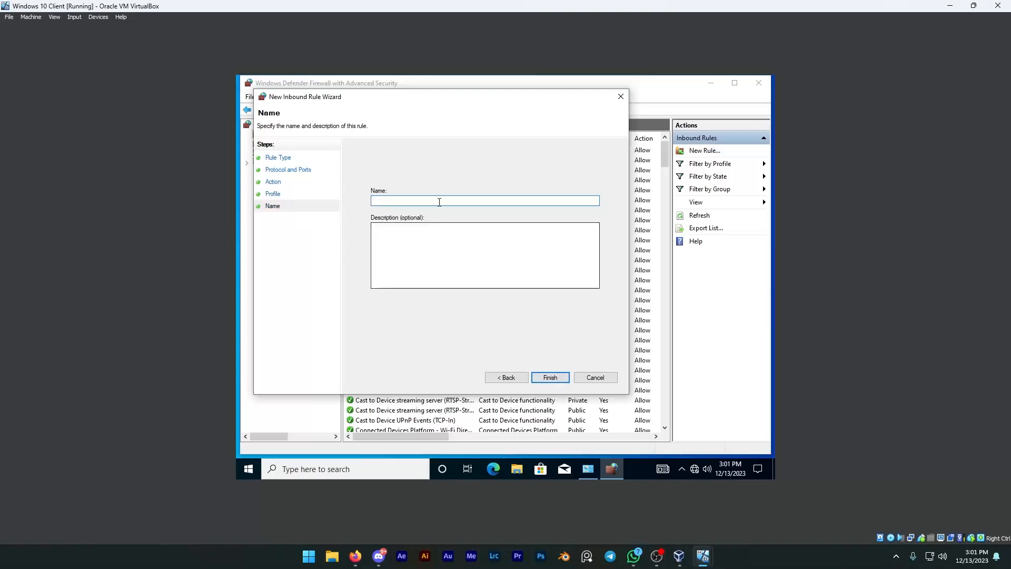
type("TCP")
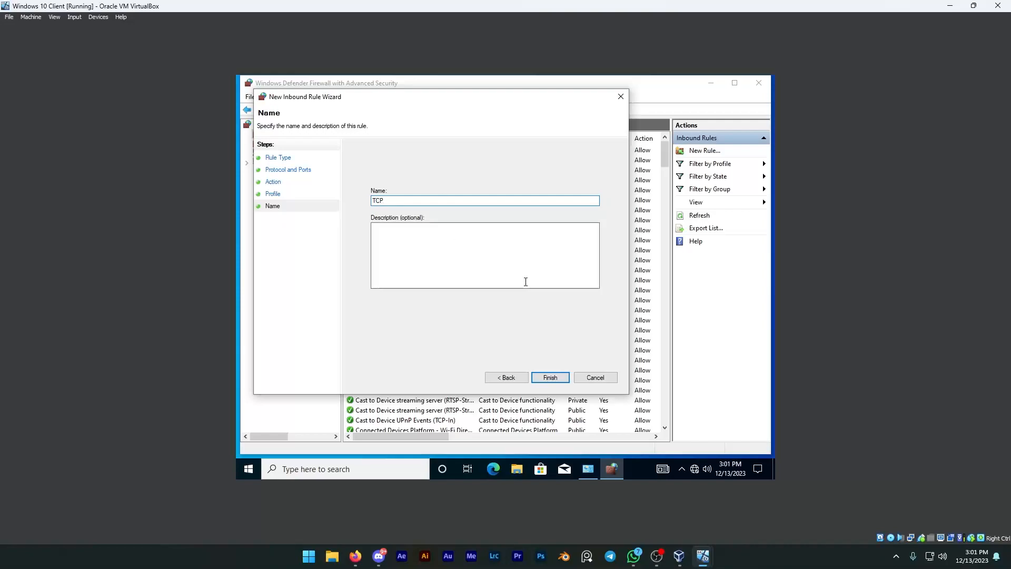
left_click(548, 377)
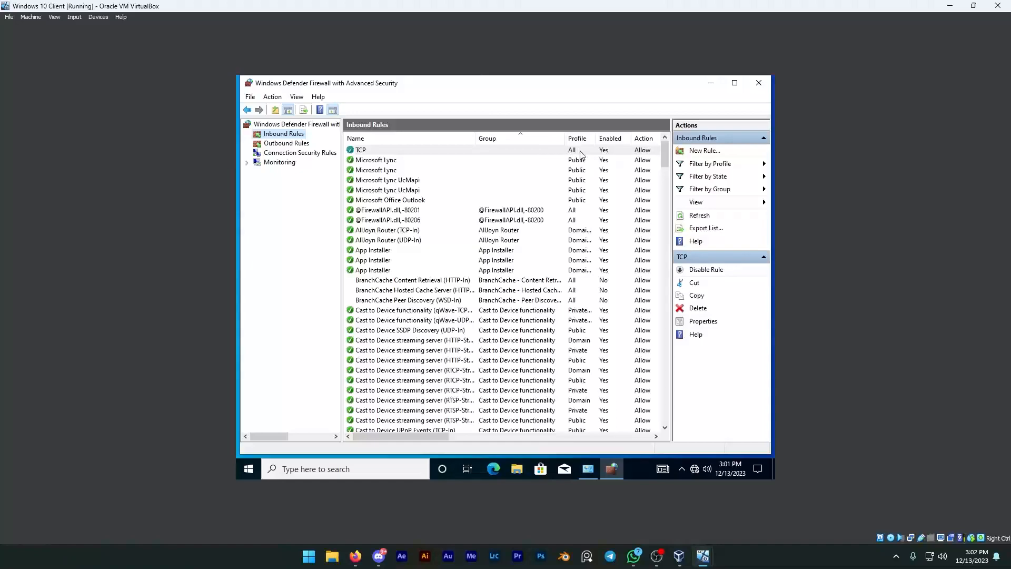
Start a custom inbound rule that applies to all programs, and set its protocol type to GRE.
left_click(703, 152)
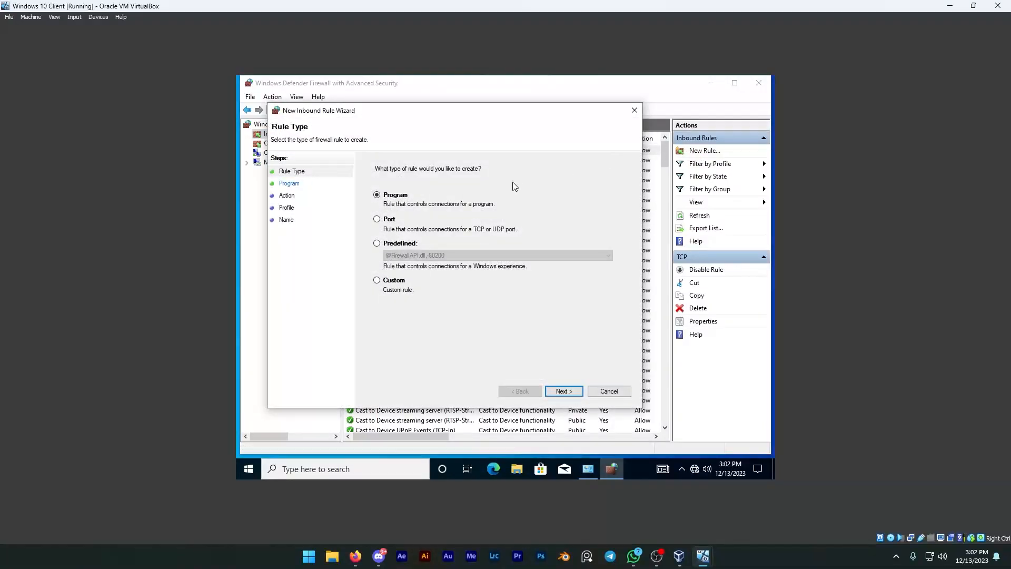
left_click(390, 283)
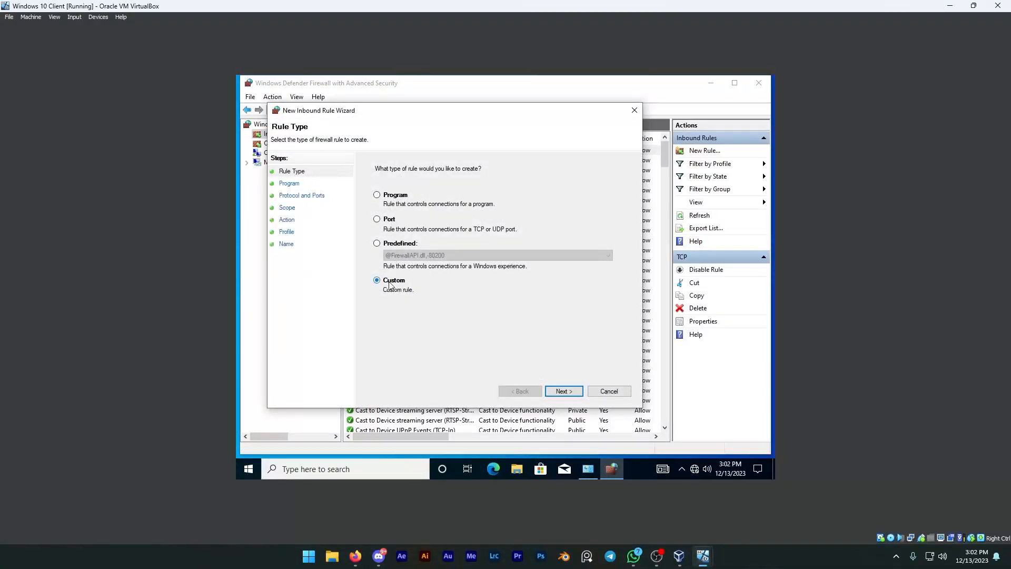
left_click(561, 392)
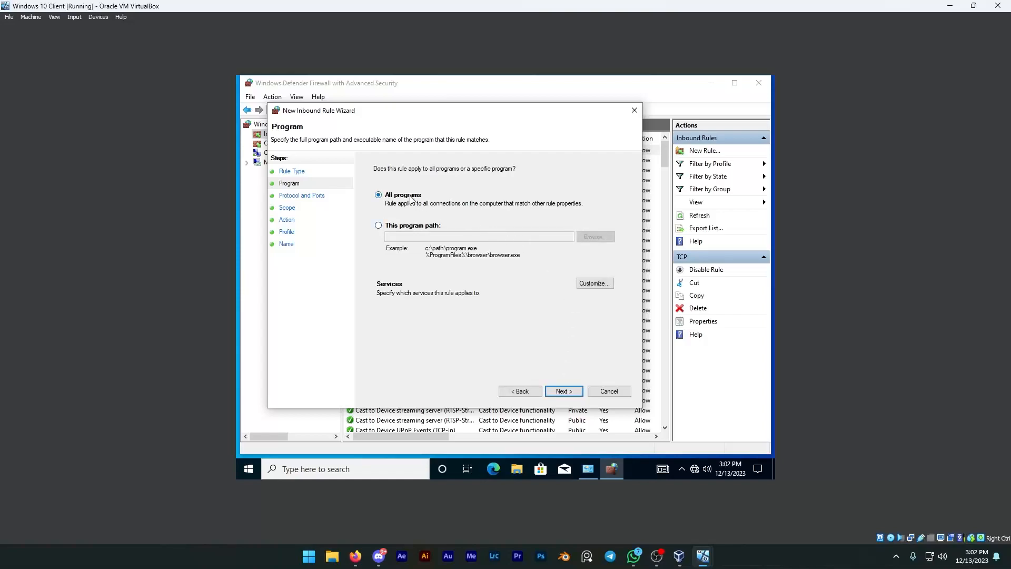
left_click(562, 391)
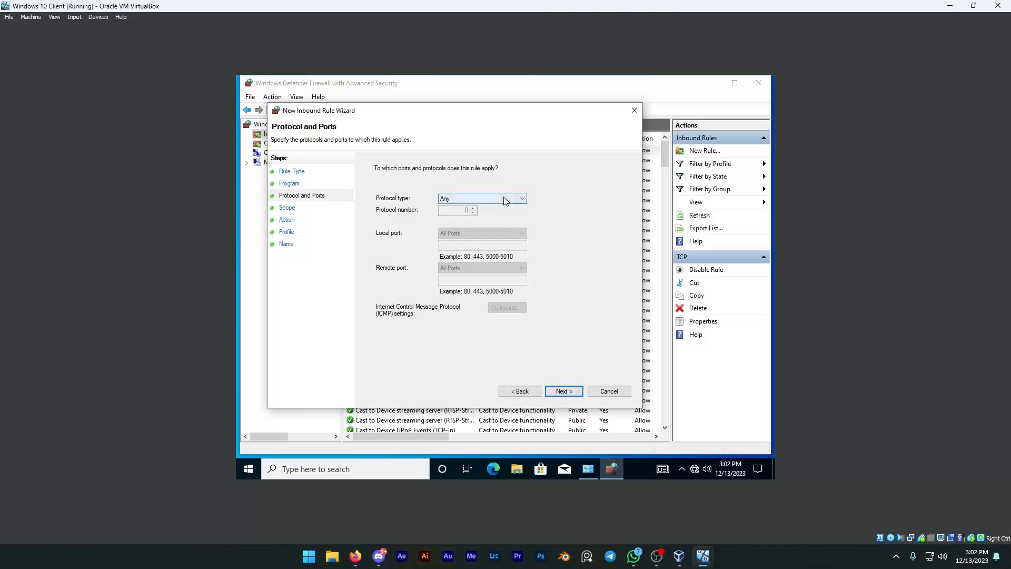
left_click(504, 199)
left_click(454, 207)
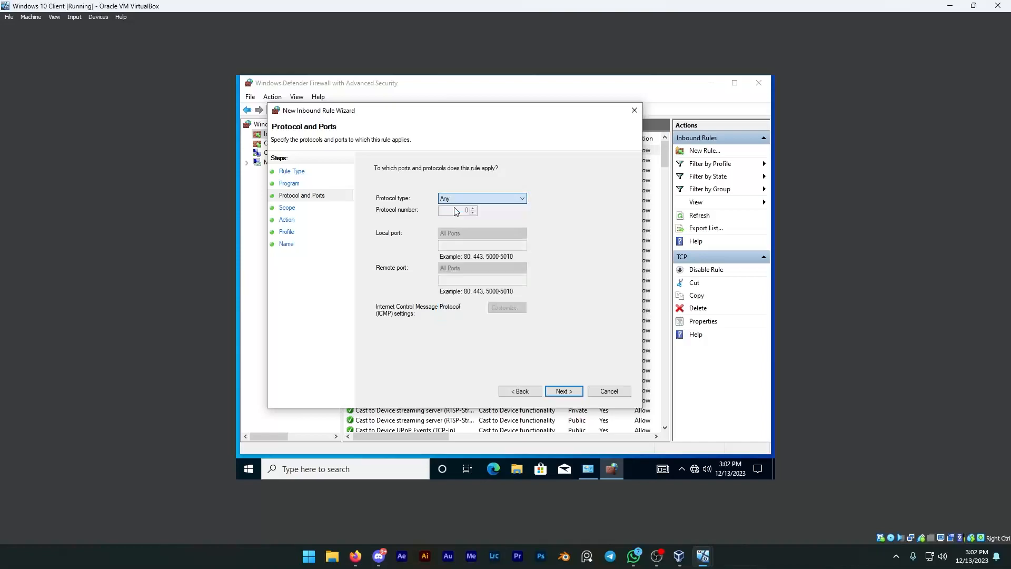
left_click(562, 391)
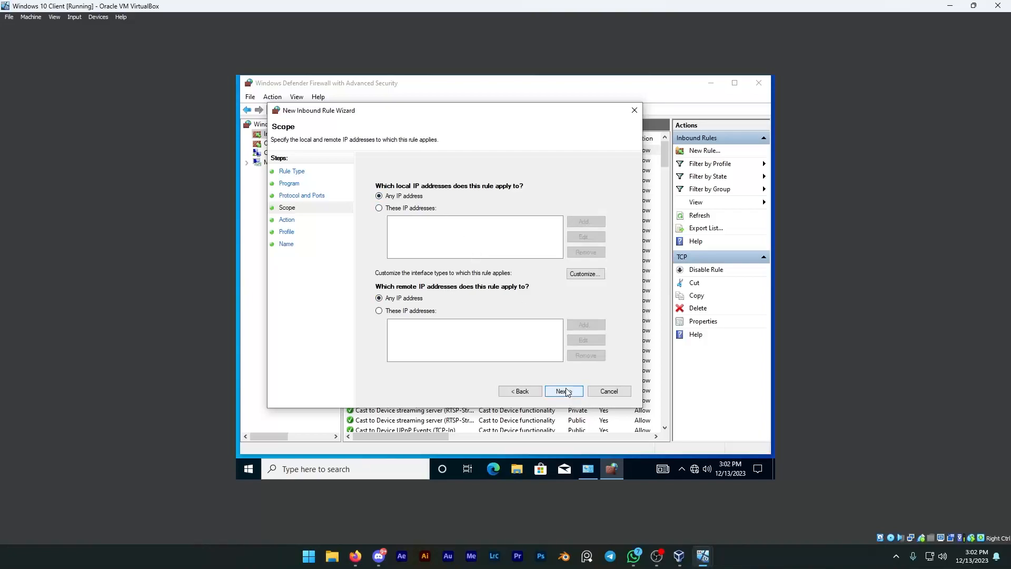
left_click(535, 393)
left_click(498, 198)
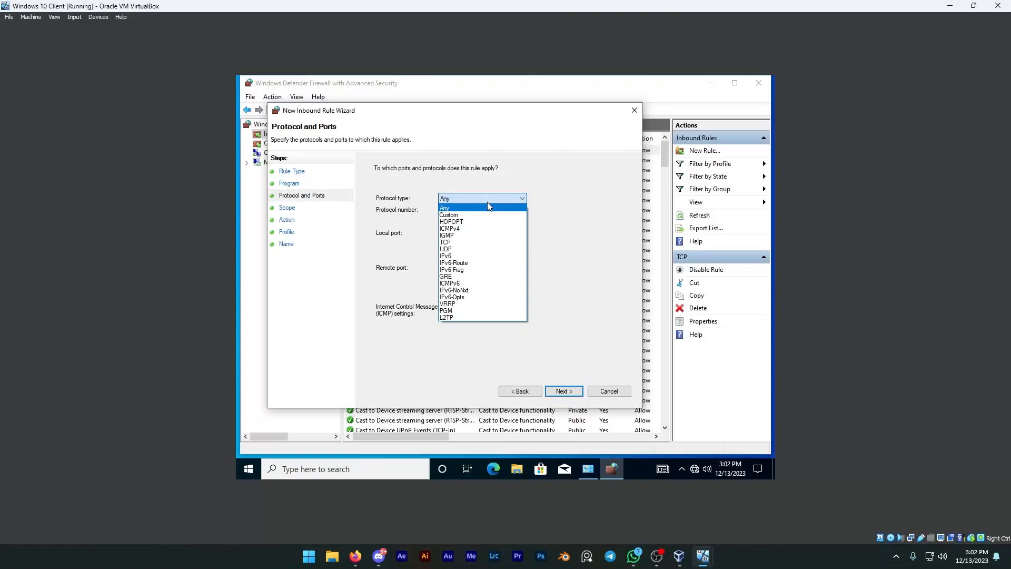
left_click(445, 276)
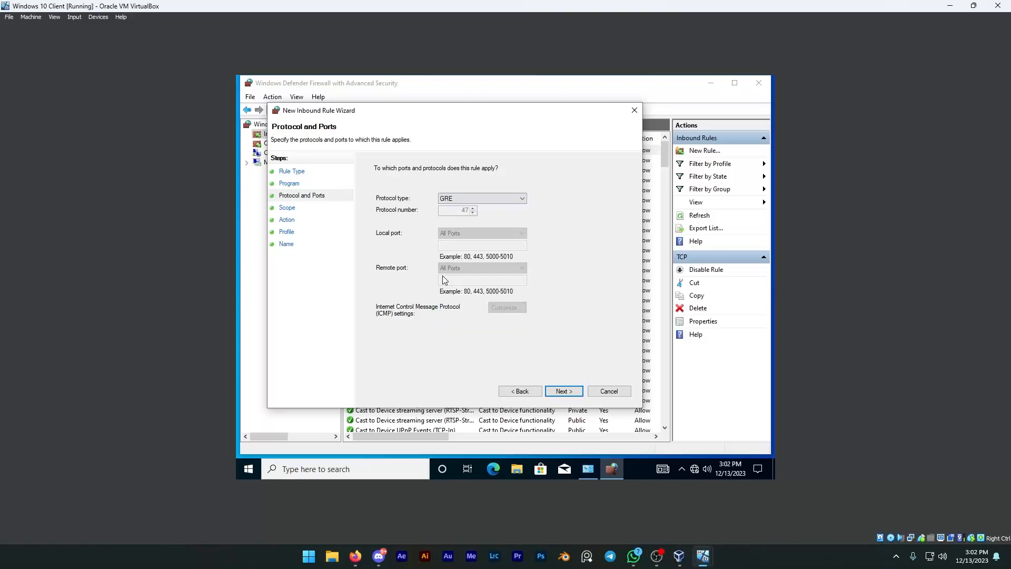
left_click(564, 389)
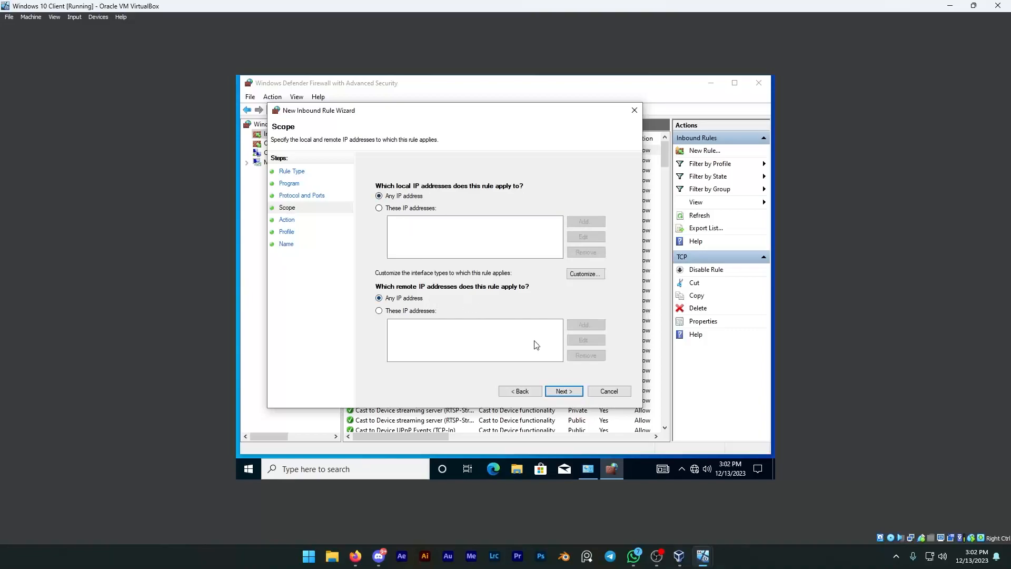
Allow the connection for any IP address on all three profiles, and finish the rule with the name GRE.
left_click(561, 394)
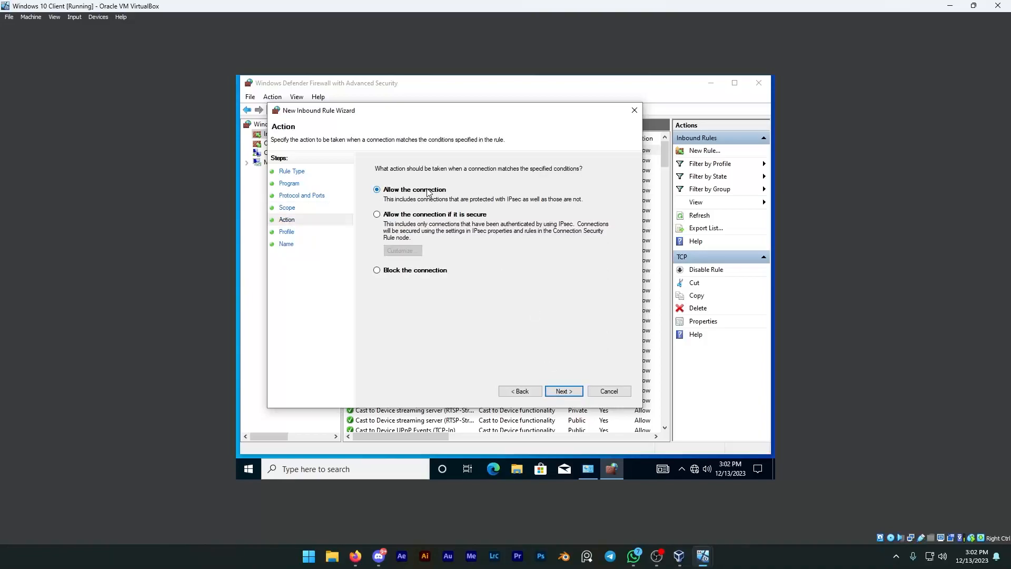
left_click(563, 392)
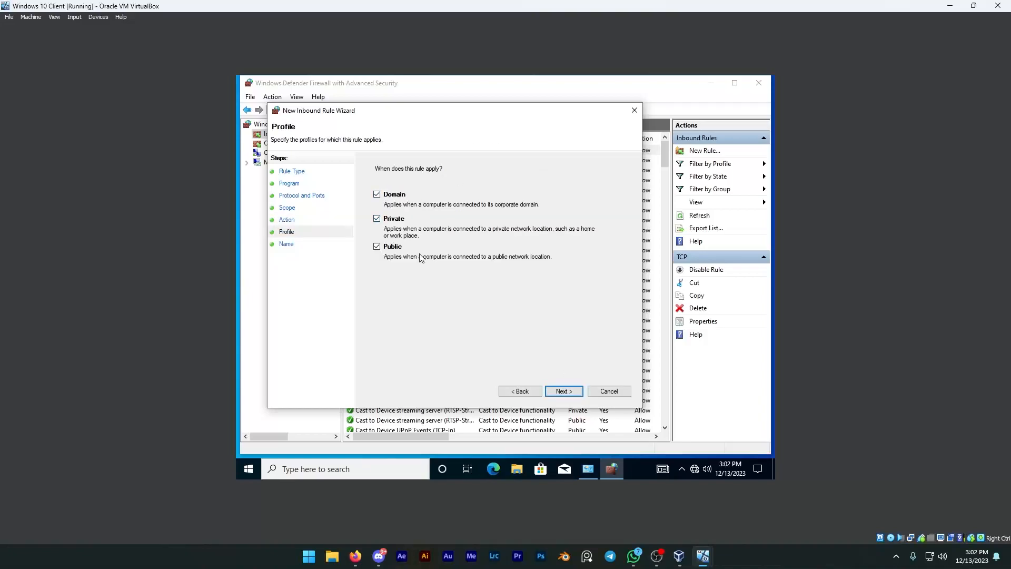
left_click(563, 391)
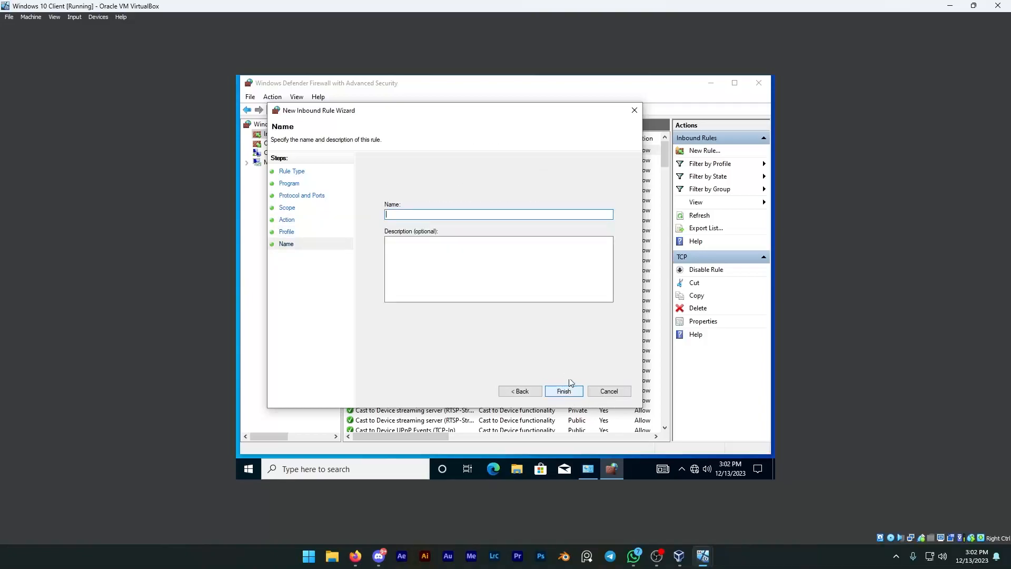
type("GRE")
left_click(564, 392)
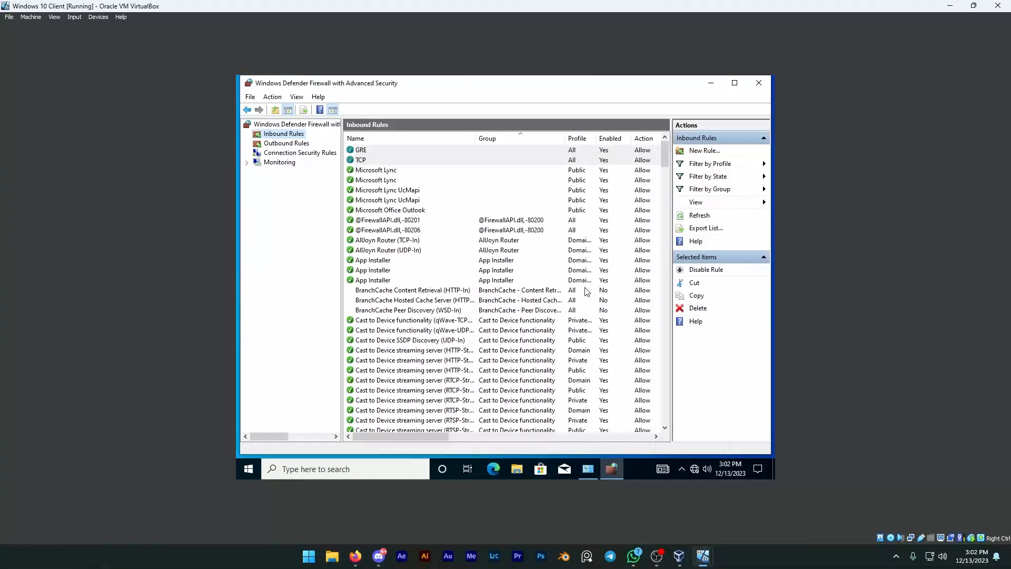
Close both firewall windows and open the client's Network & Internet settings.
left_click(759, 83)
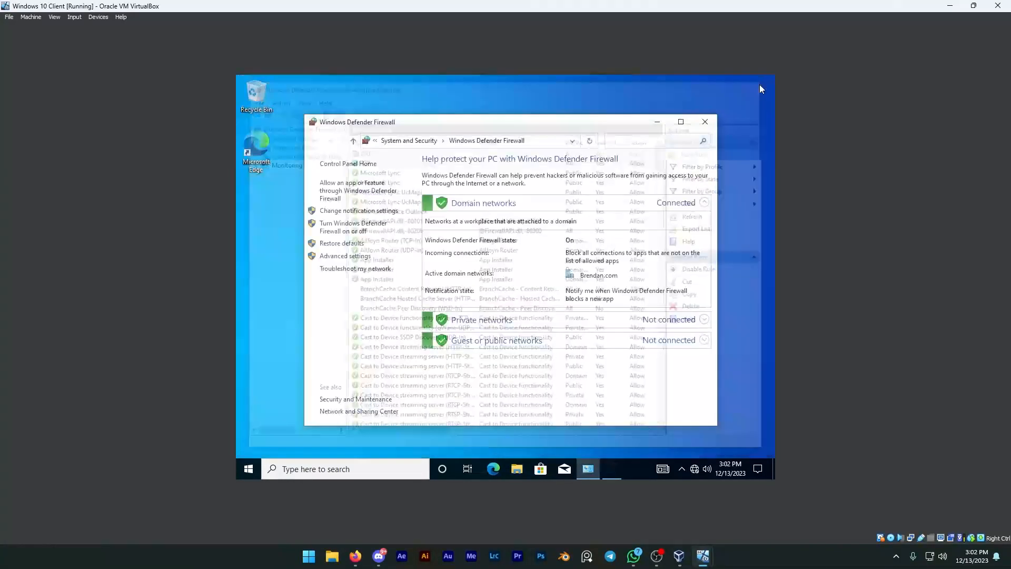
left_click(702, 131)
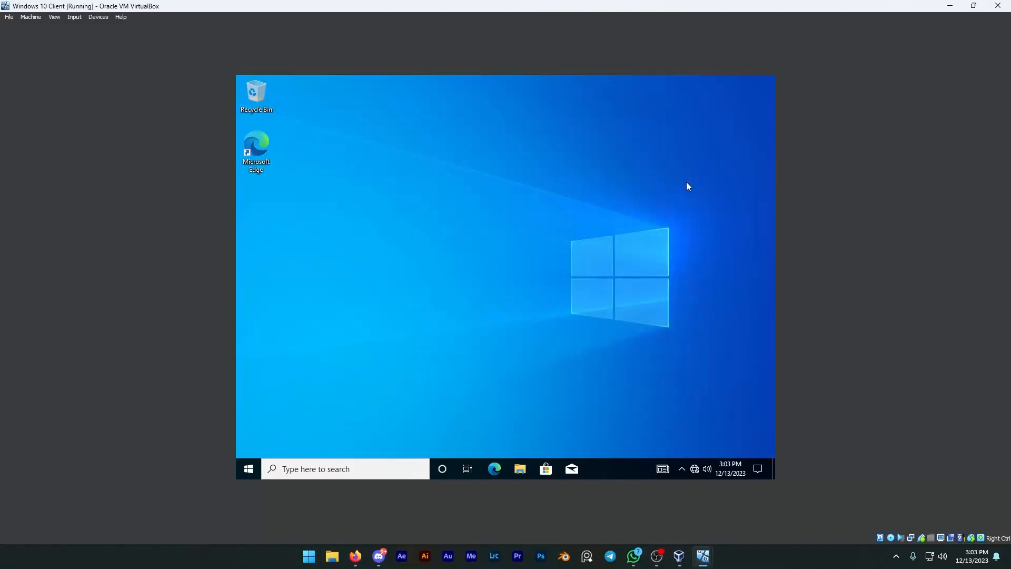
right_click(694, 470)
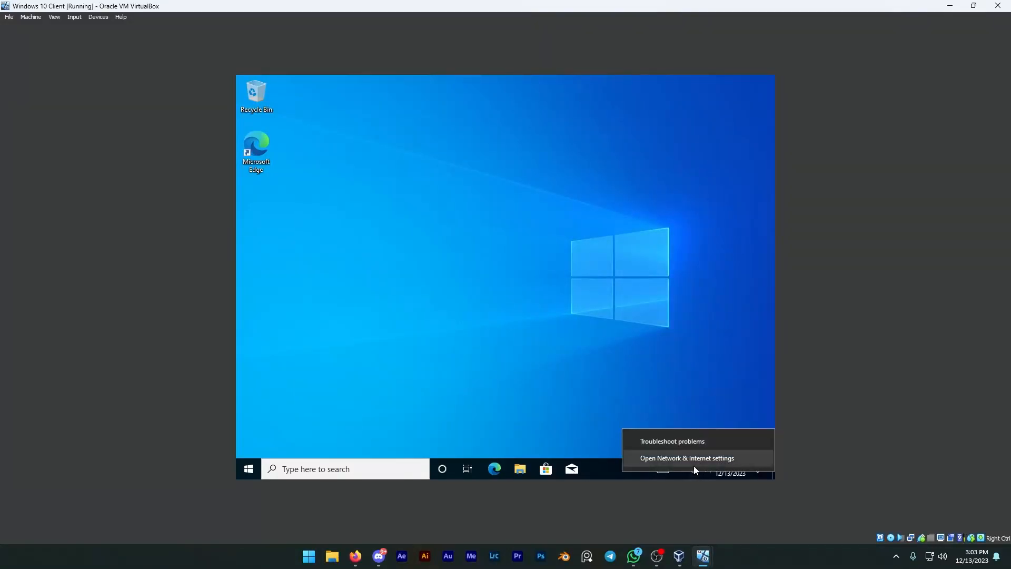
left_click(694, 466)
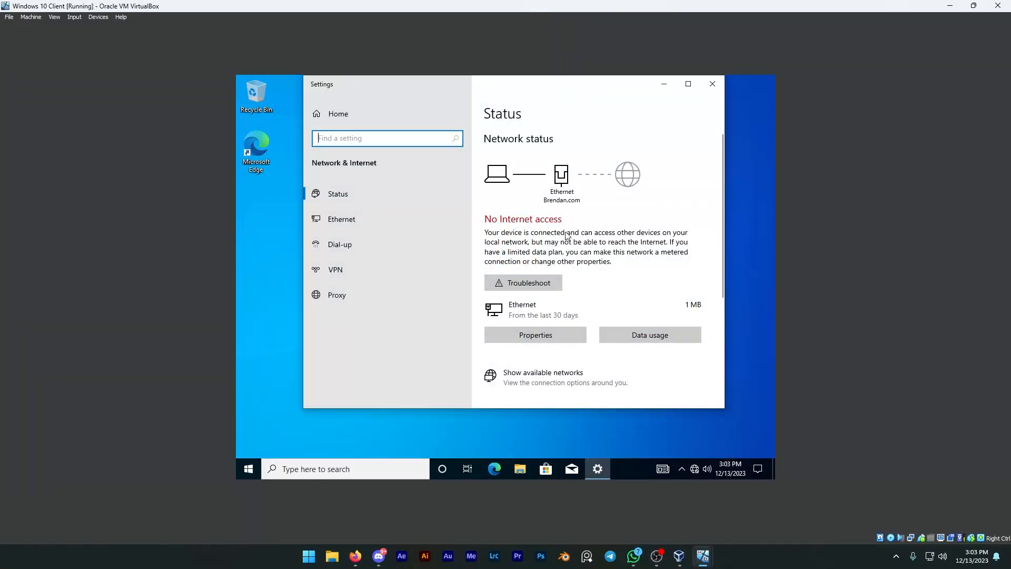
left_click(369, 221)
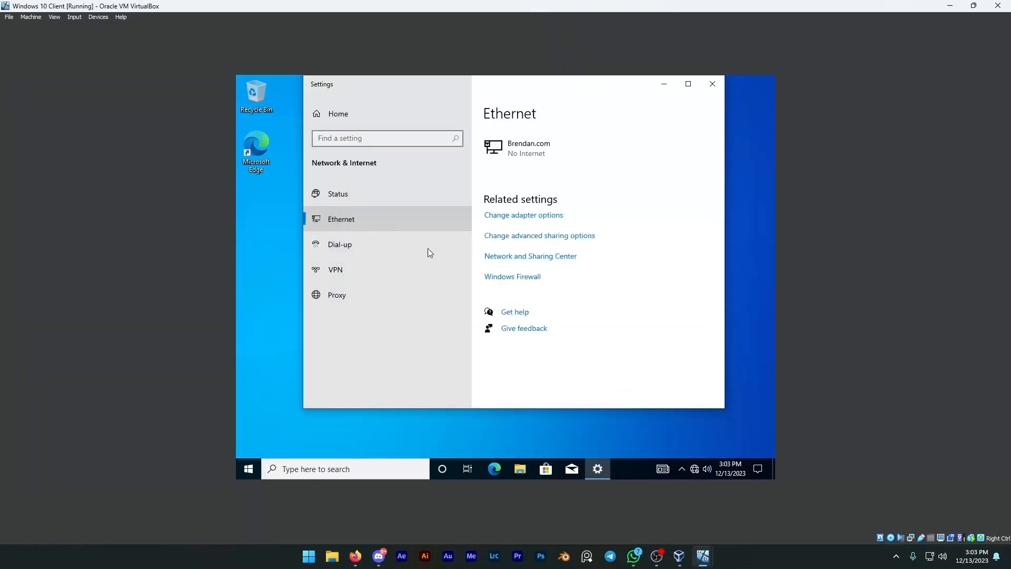
left_click(511, 257)
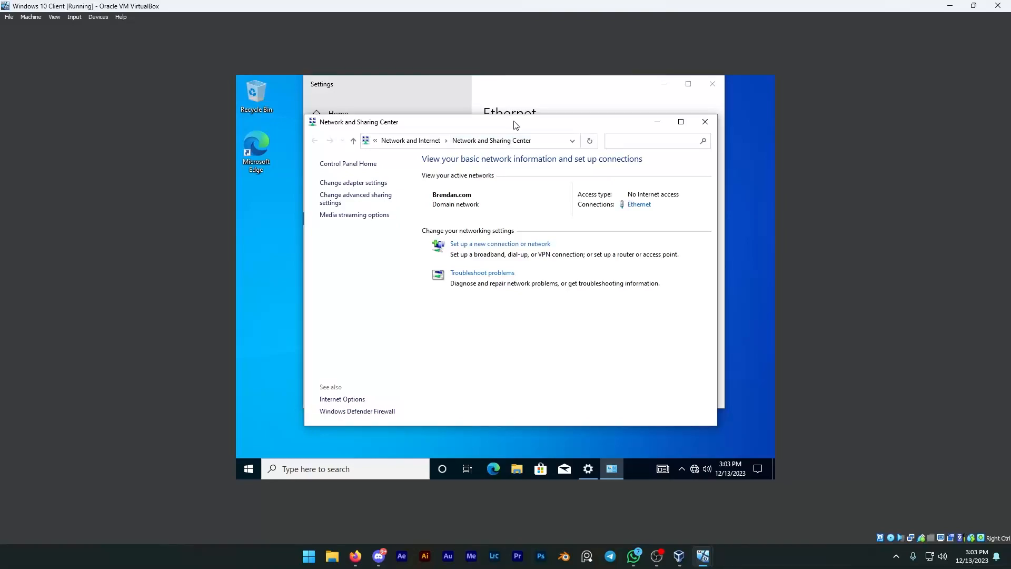
left_click_drag(515, 125, 503, 123)
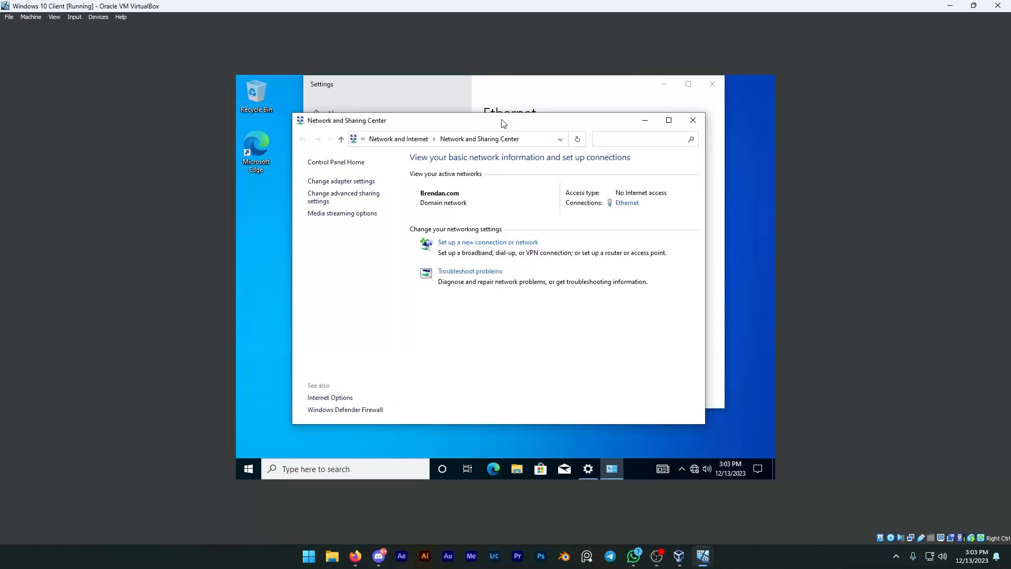
left_click(685, 125)
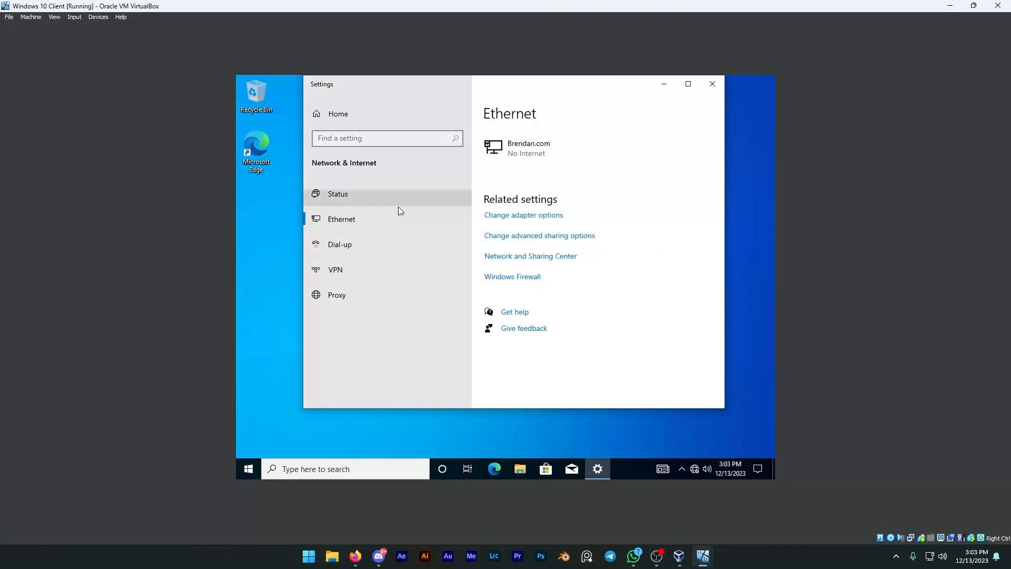
Start adding a VPN connection with the Windows (built-in) provider and name it BrendanVPN.
left_click(352, 277)
left_click(495, 149)
left_click(516, 146)
left_click(493, 144)
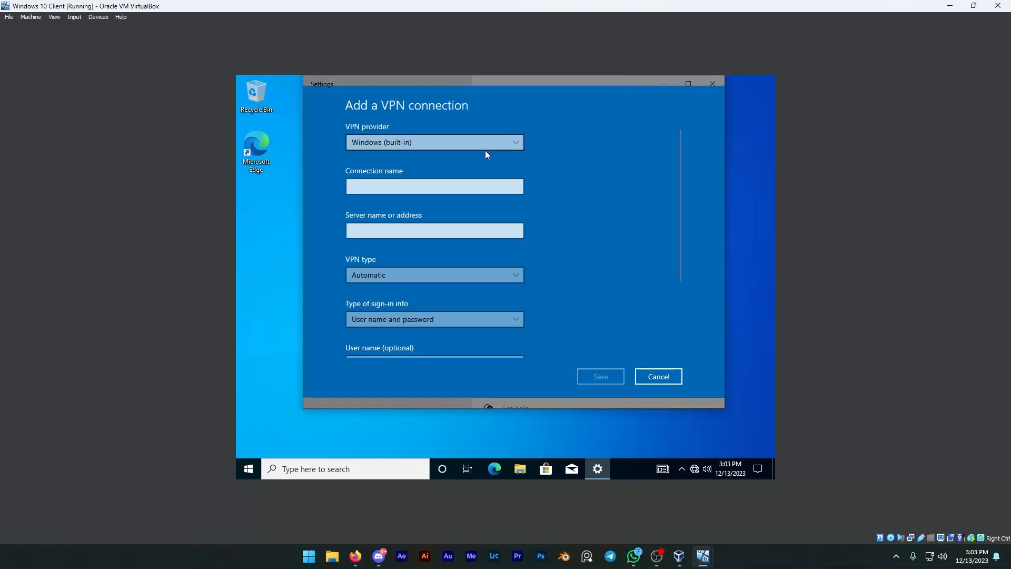
left_click(434, 187)
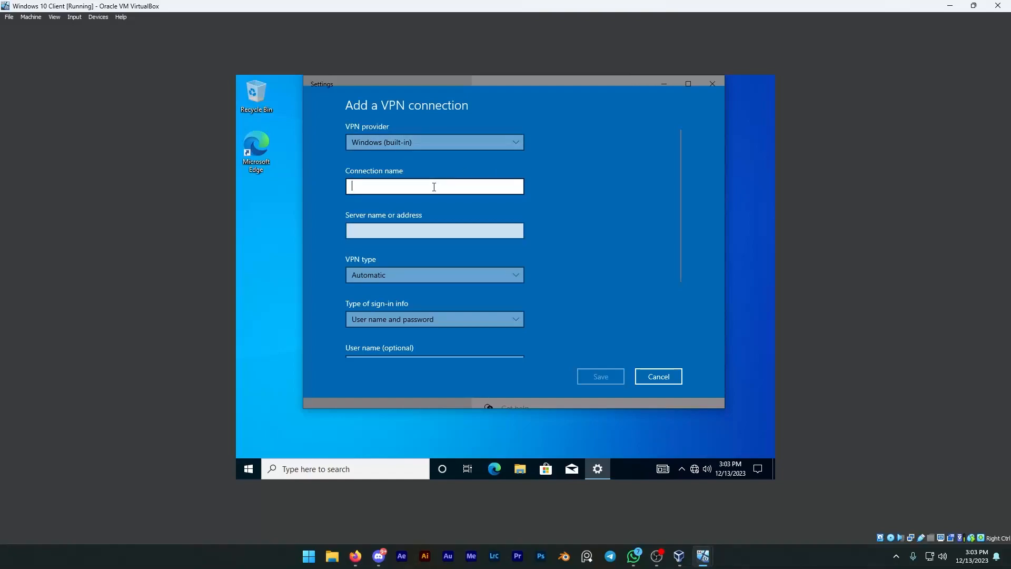
type("Brendan")
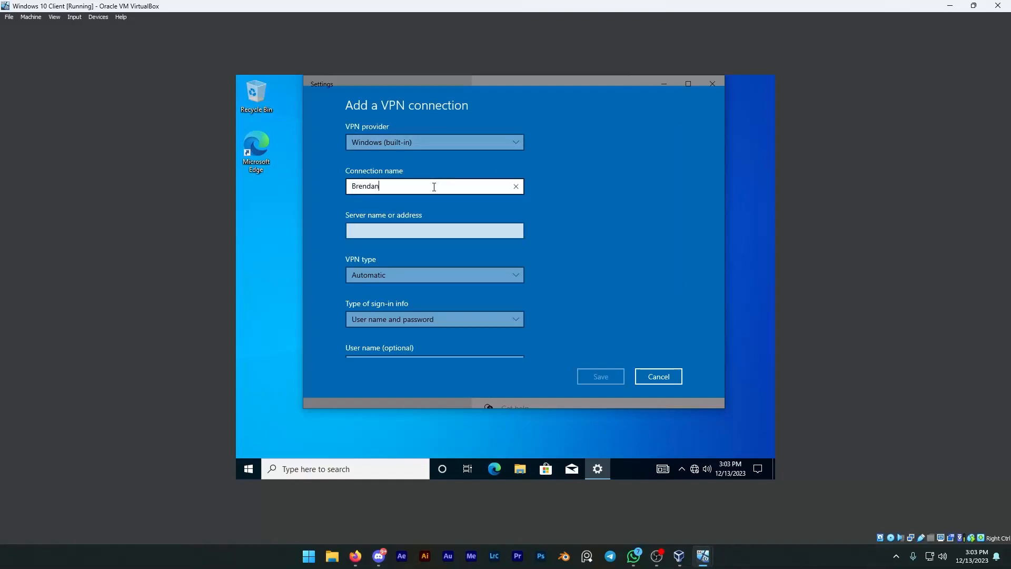
type("VPN")
Set the server address to 192.168.0.1 and the VPN type to Point to Point Tunneling Protocol (PPTP), and save the connection.
left_click(430, 229)
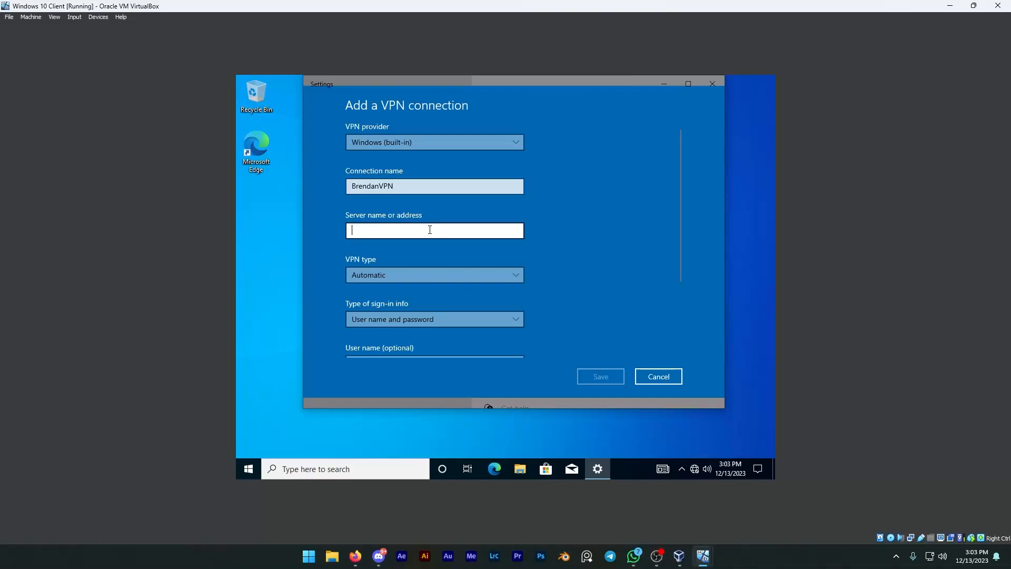
type("19")
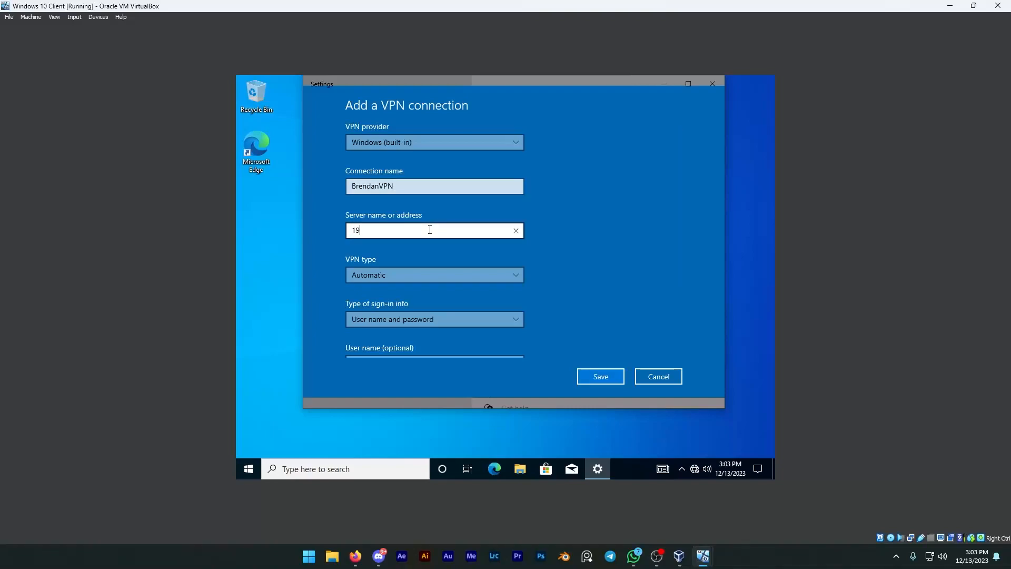
type("2.168.0.1")
left_click(515, 275)
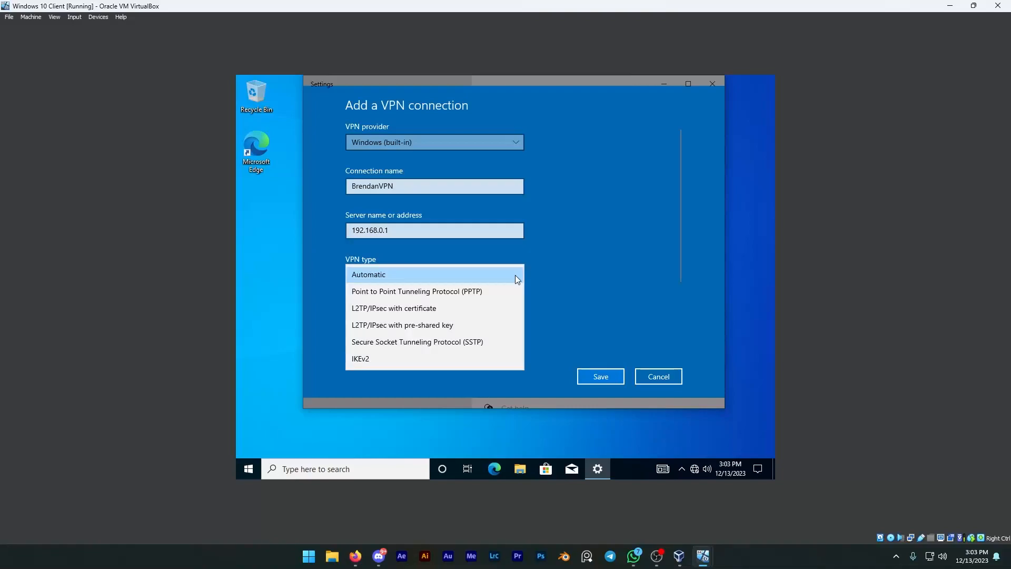
left_click(464, 291)
scroll(527, 289, "down", 3)
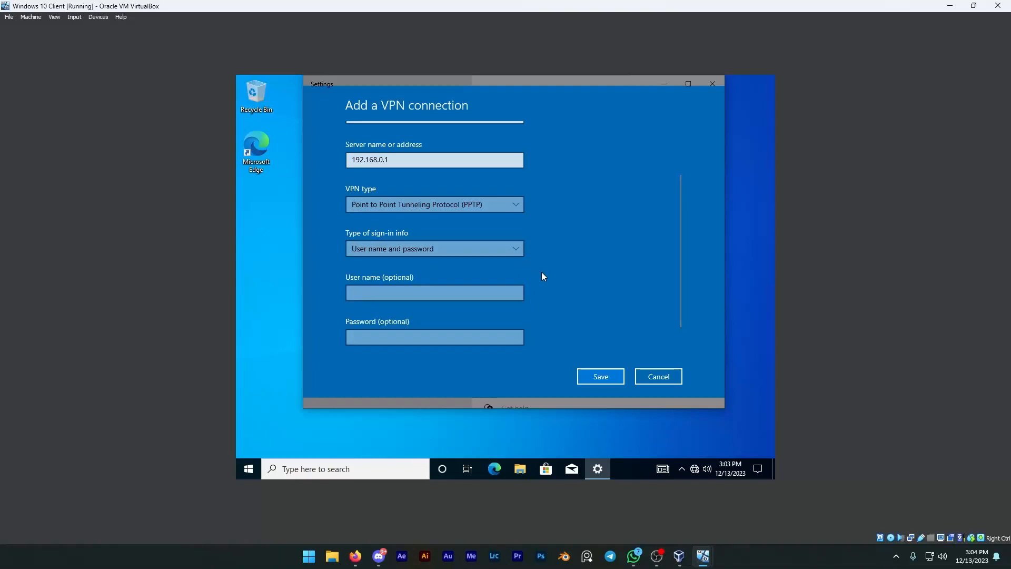
scroll(543, 276, "down", 2)
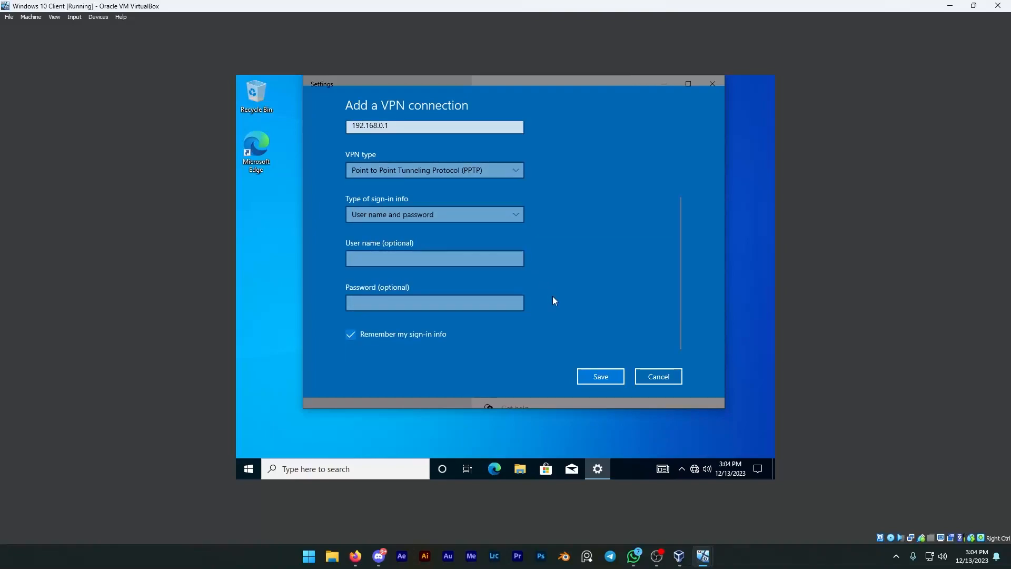
left_click(594, 378)
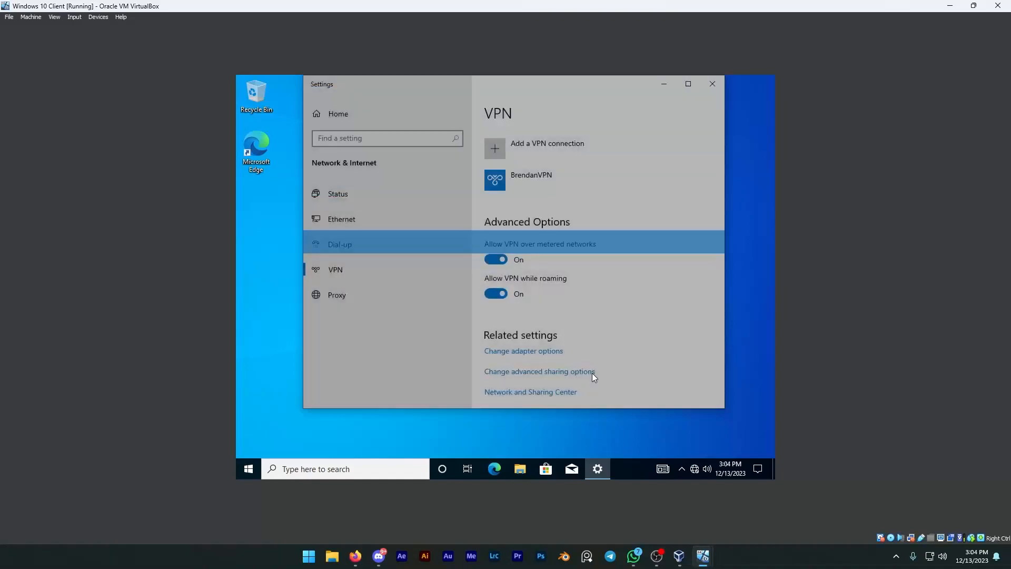
Connect to the BrendanVPN connection, signing in with the domain user's user name and account password.
left_click(546, 184)
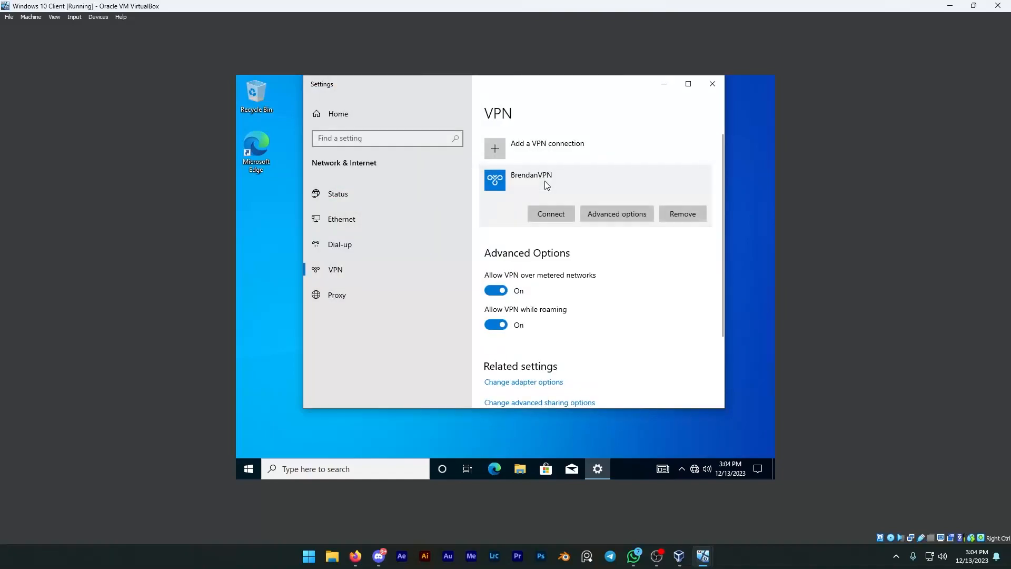
left_click(549, 216)
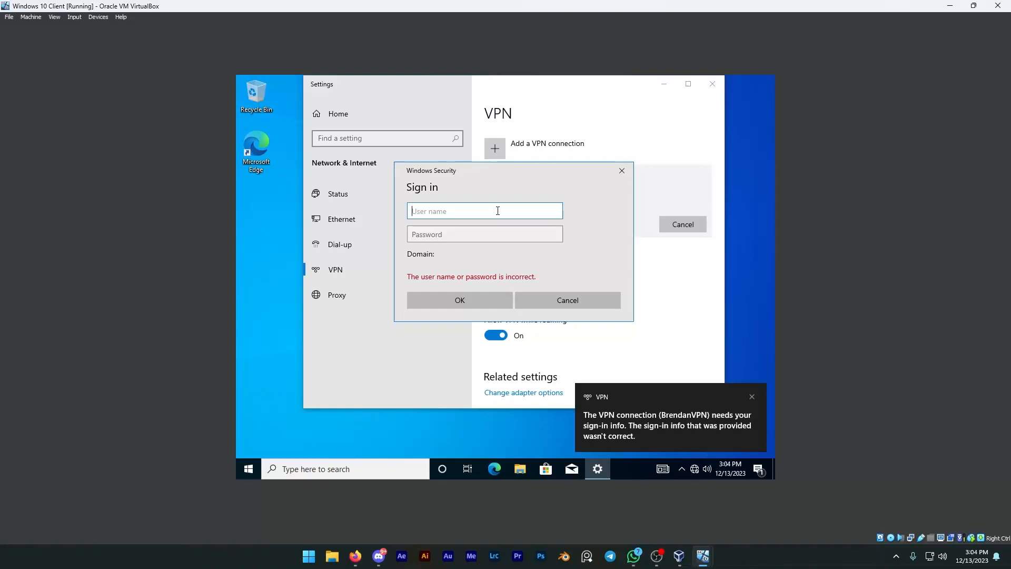
type("JohnD")
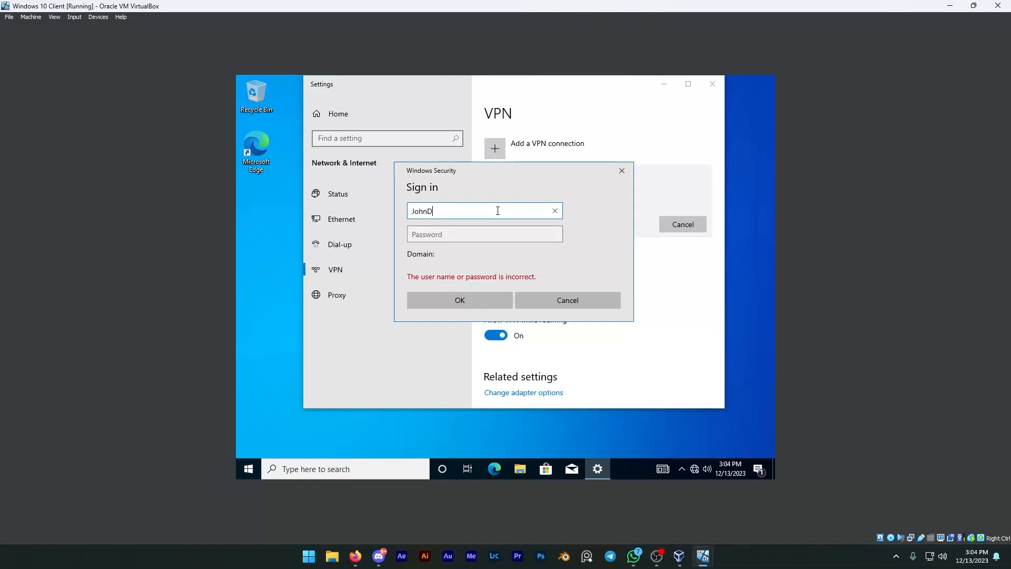
key("Tab")
type("******")
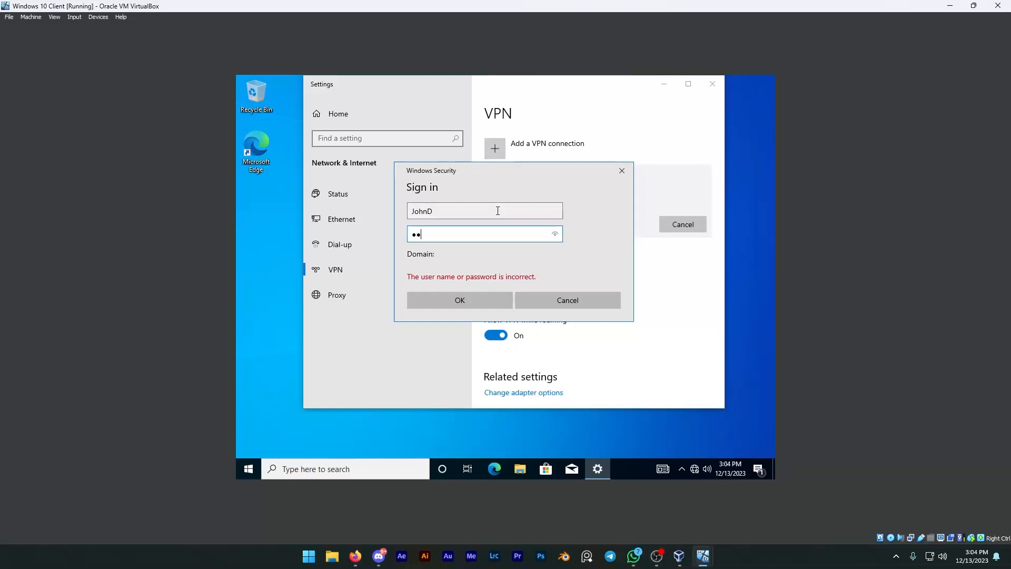
type("**")
left_click(463, 295)
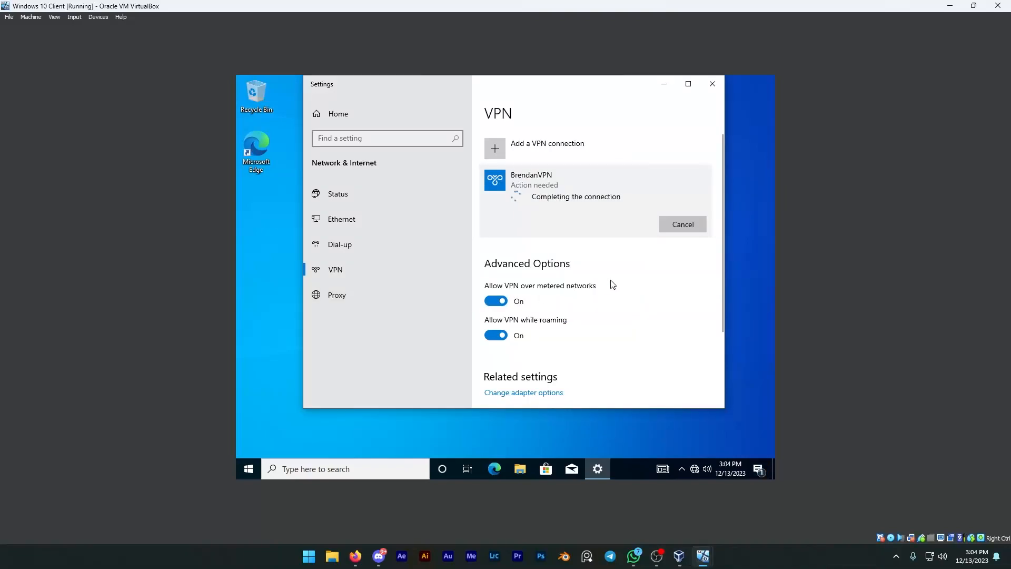